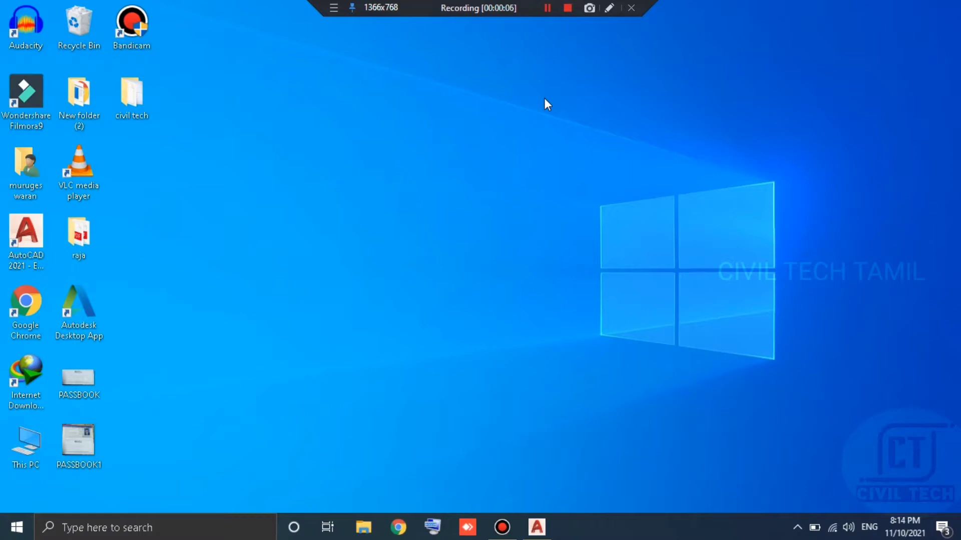
- Pause and resume the screen recording, then refresh the desktop several times
{"action": "left_click", "coordinate": [546, 8]}
{"action": "left_click", "coordinate": [543, 9]}
{"action": "right_click", "coordinate": [454, 116]}
{"action": "left_click", "coordinate": [492, 158]}
{"action": "right_click", "coordinate": [446, 132]}
{"action": "left_click", "coordinate": [479, 172]}
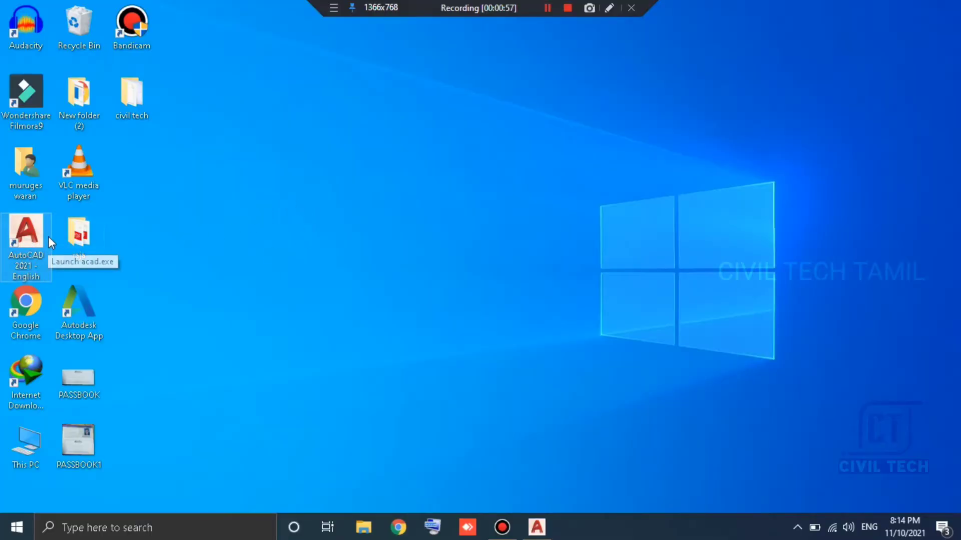
{"action": "right_click", "coordinate": [189, 218]}
{"action": "left_click", "coordinate": [222, 260]}
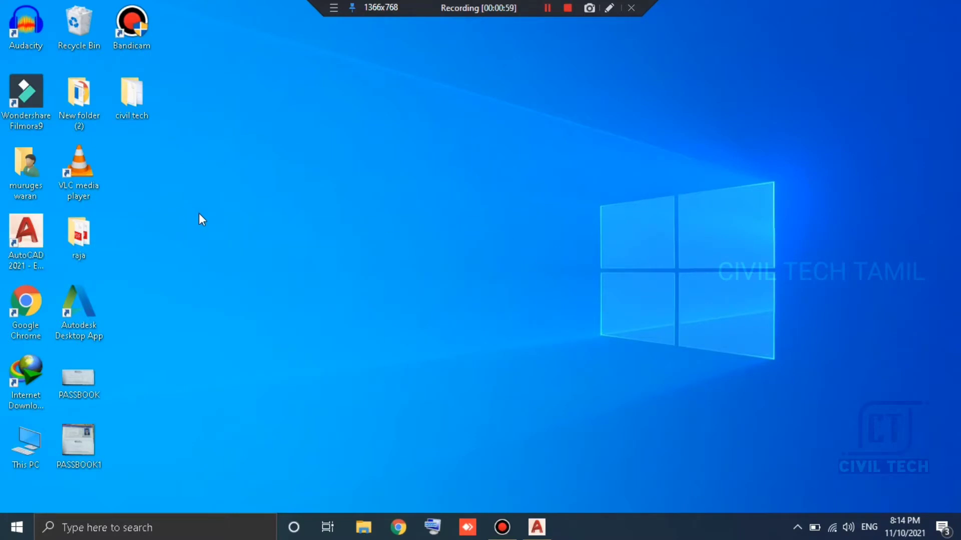
{"action": "right_click", "coordinate": [205, 218]}
{"action": "left_click", "coordinate": [232, 258]}
{"action": "right_click", "coordinate": [205, 218]}
{"action": "left_click", "coordinate": [229, 260]}
{"action": "right_click", "coordinate": [214, 242]}
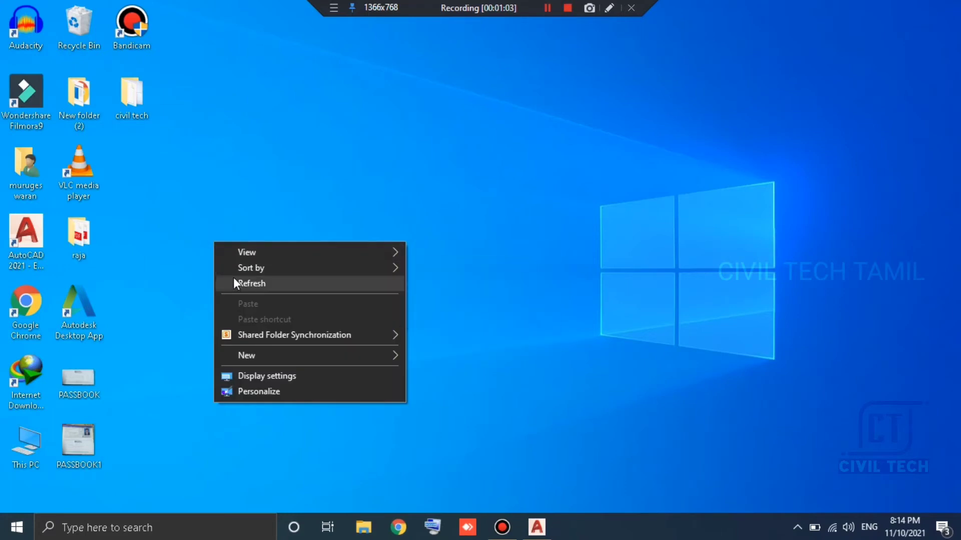
{"action": "left_click", "coordinate": [235, 279]}
{"action": "right_click", "coordinate": [215, 237]}
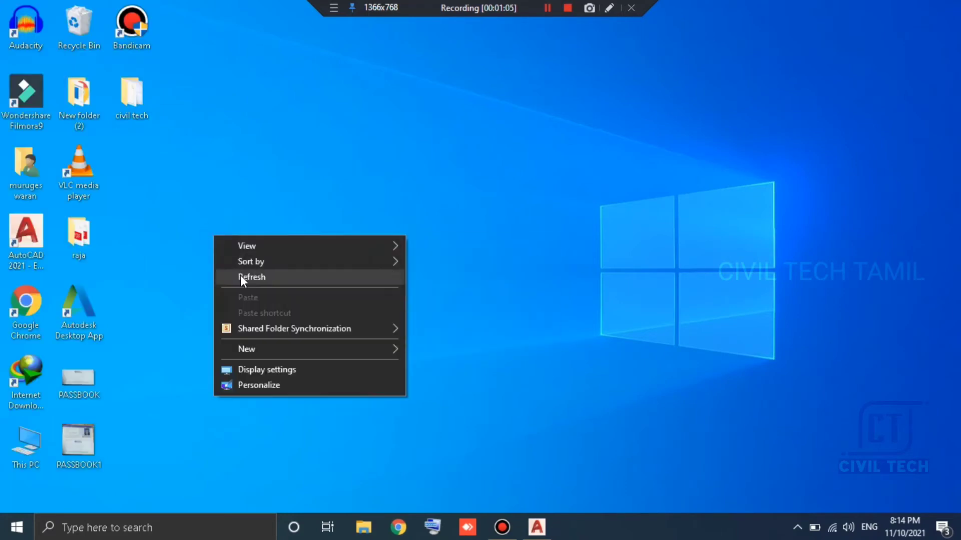
{"action": "left_click", "coordinate": [241, 275]}
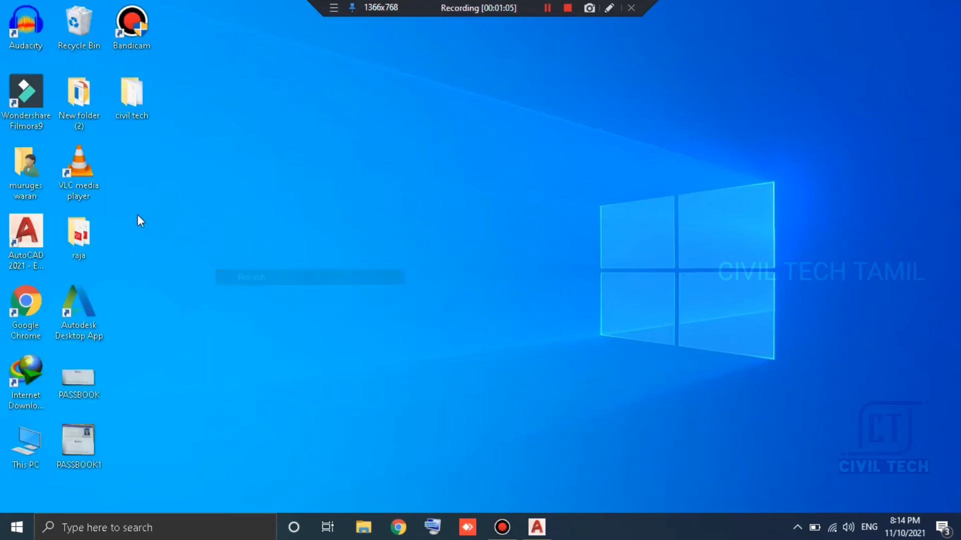
- Refresh the desktop a few more times, then start a new blank Drawing1 in AutoCAD
{"action": "right_click", "coordinate": [282, 202]}
{"action": "left_click", "coordinate": [311, 242]}
{"action": "right_click", "coordinate": [268, 221]}
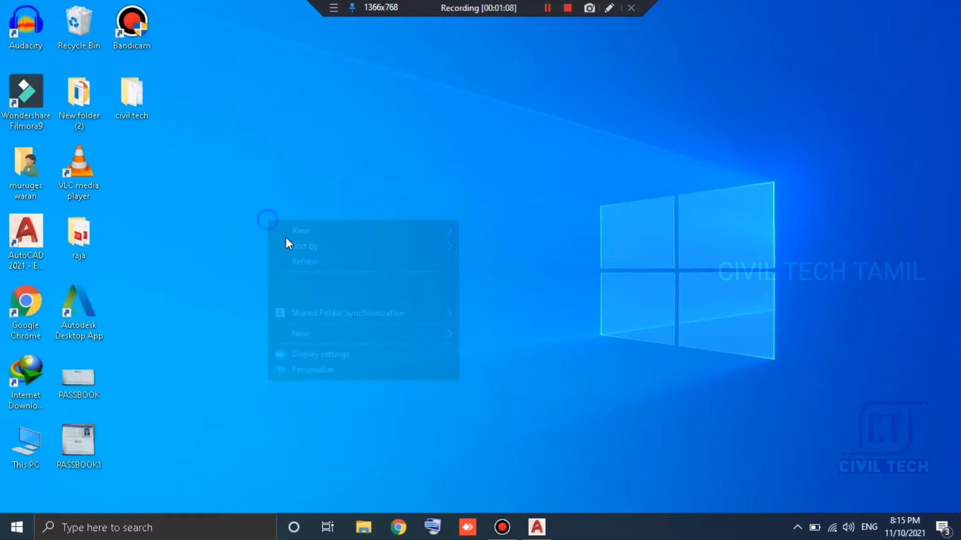
{"action": "left_click", "coordinate": [289, 262]}
{"action": "right_click", "coordinate": [268, 230]}
{"action": "mouse_move", "coordinate": [315, 246]}
{"action": "left_click", "coordinate": [307, 276]}
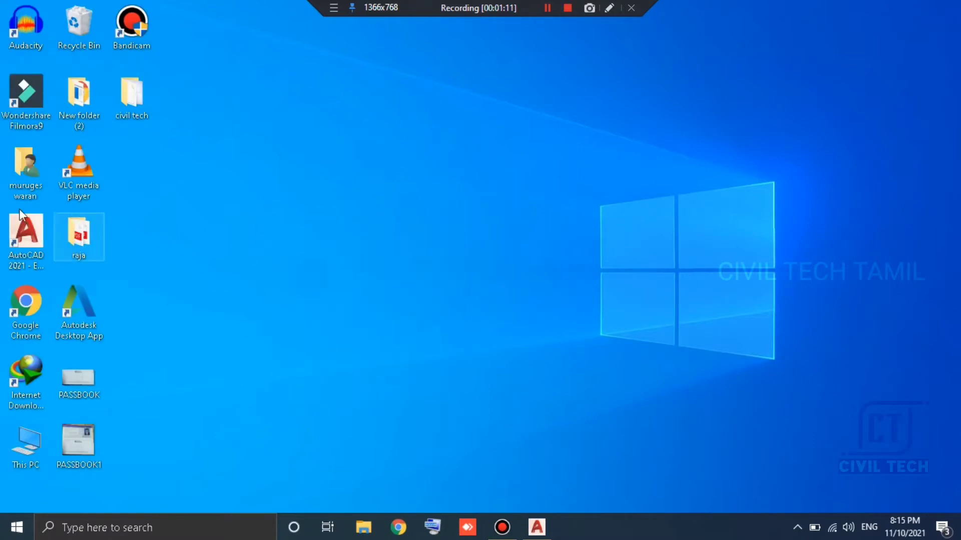
{"action": "right_click", "coordinate": [354, 211]}
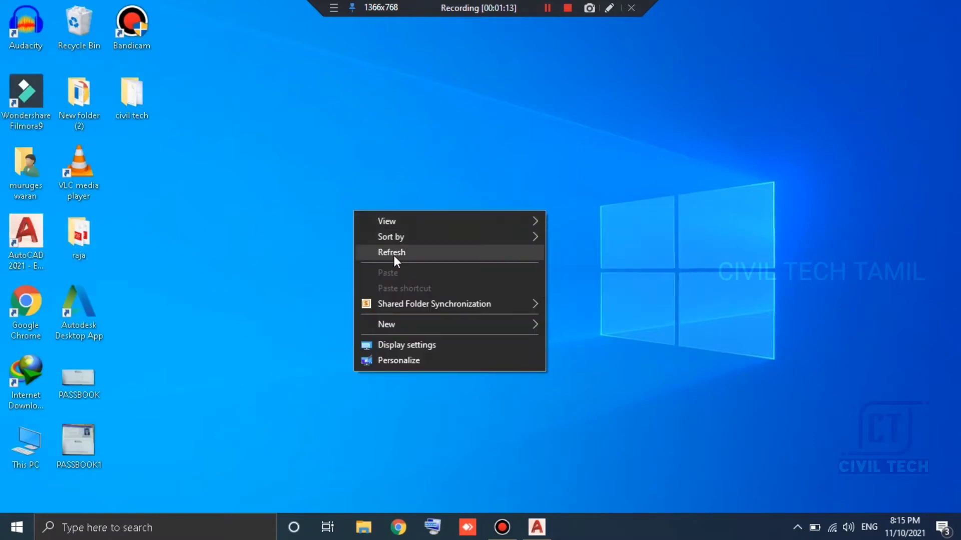
{"action": "left_click", "coordinate": [394, 256]}
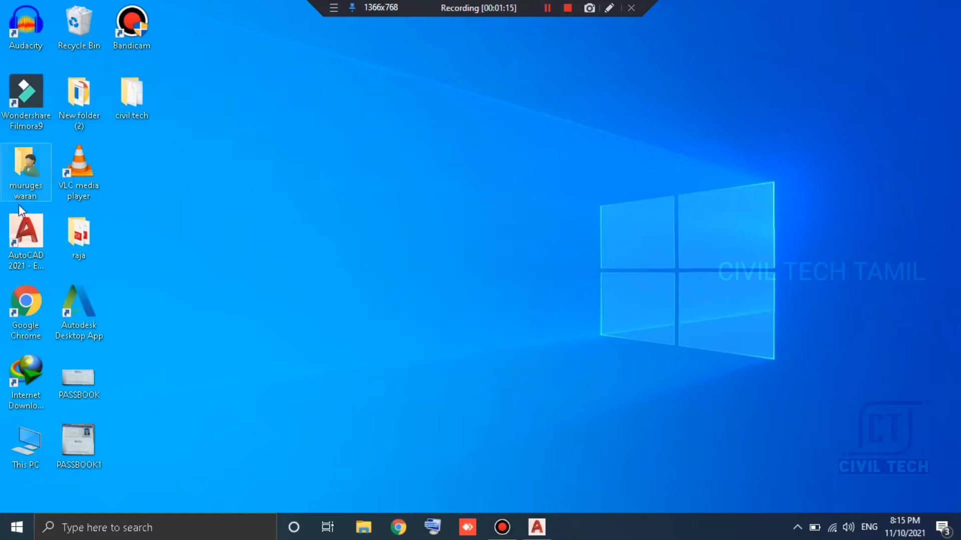
{"action": "left_click", "coordinate": [38, 237]}
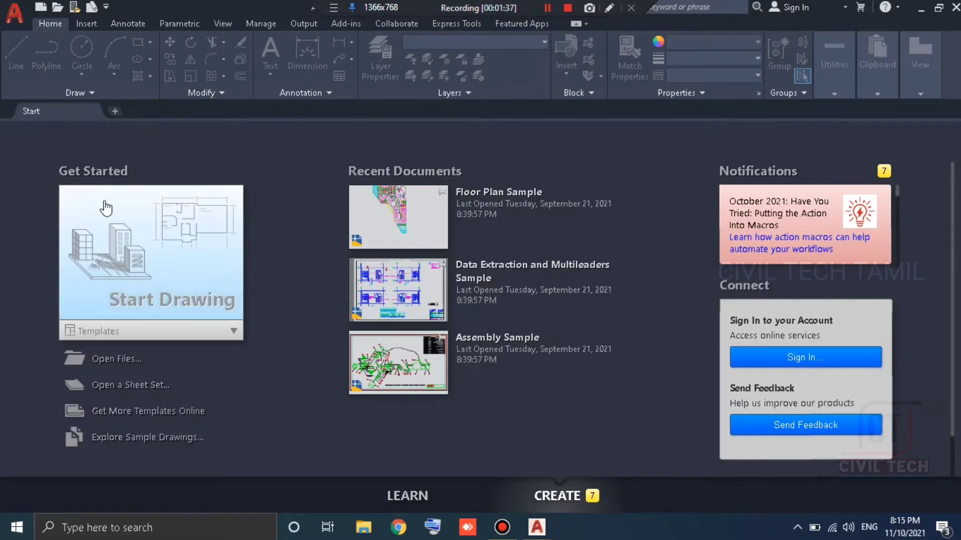
{"action": "left_click", "coordinate": [150, 251]}
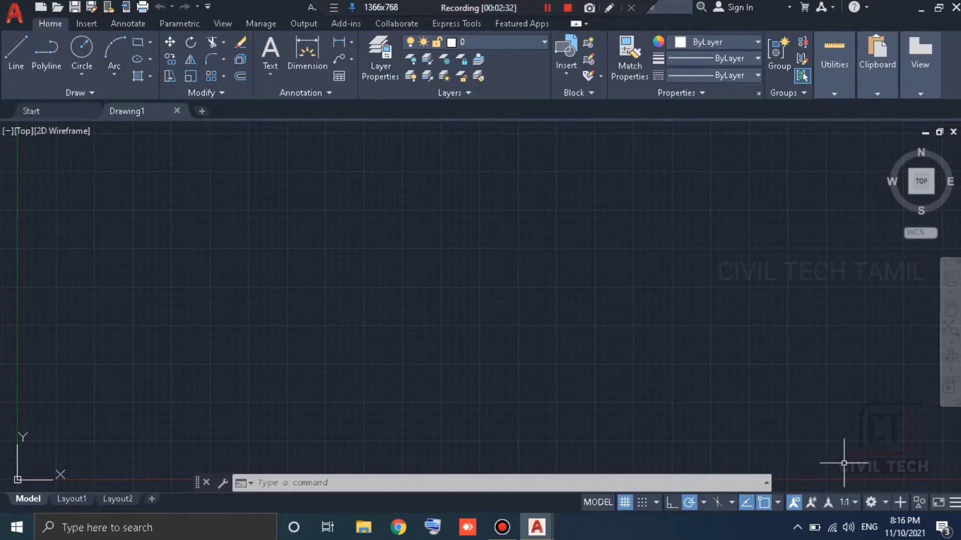
- Check the workspace list without switching, then turn on the classic menu bar with Show Menu Bar
{"action": "left_click", "coordinate": [874, 498]}
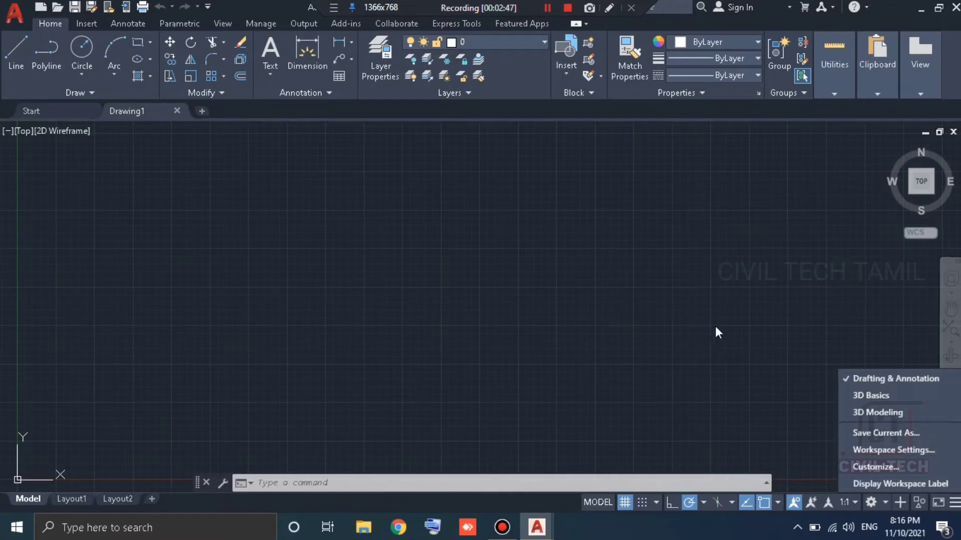
{"action": "left_click", "coordinate": [570, 277]}
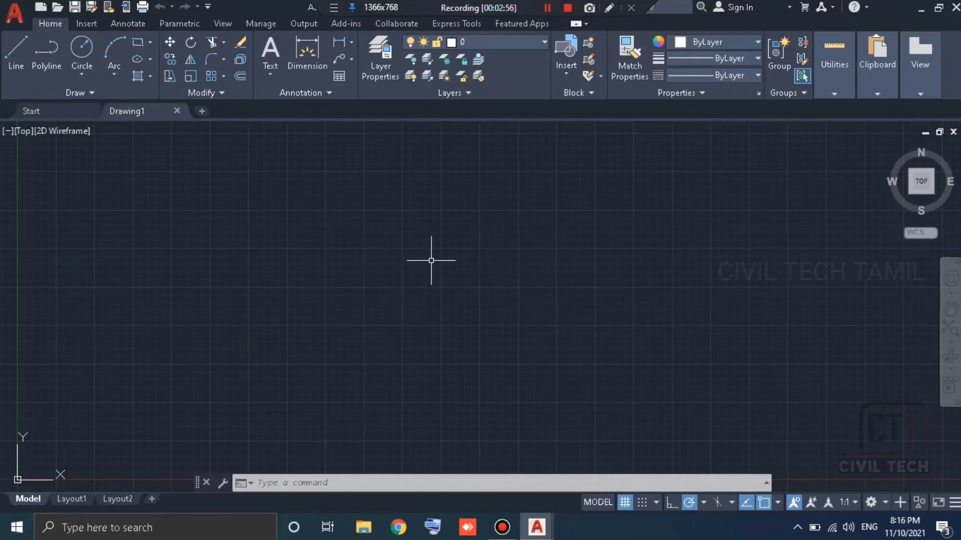
{"action": "left_click", "coordinate": [207, 7]}
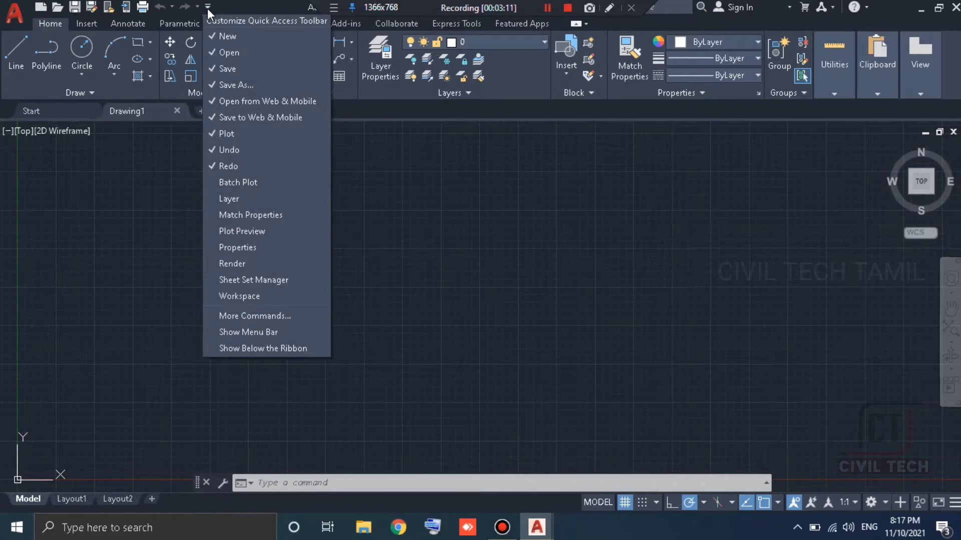
{"action": "left_click", "coordinate": [255, 334]}
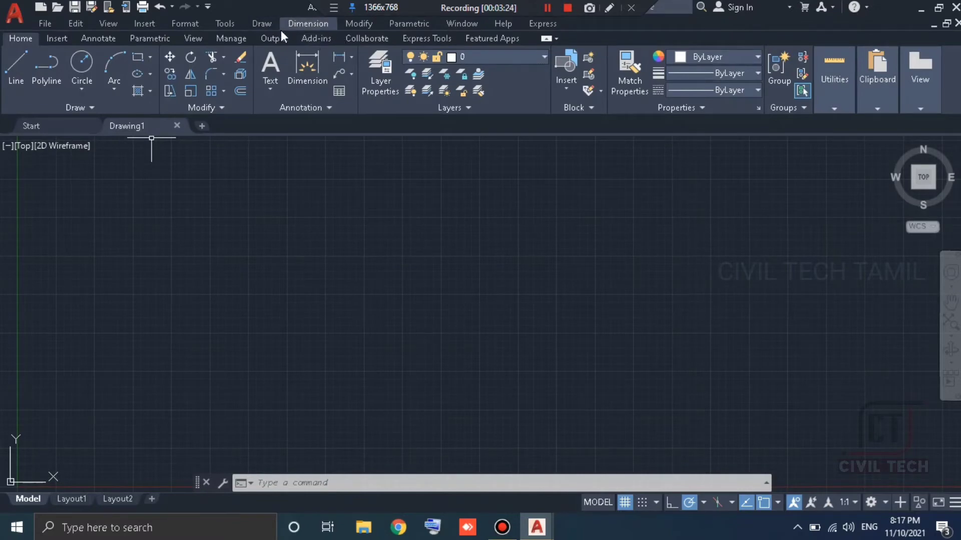
- Turn on the Draw toolbar from the Tools menu and dock it vertically at the left edge
{"action": "left_click", "coordinate": [233, 26]}
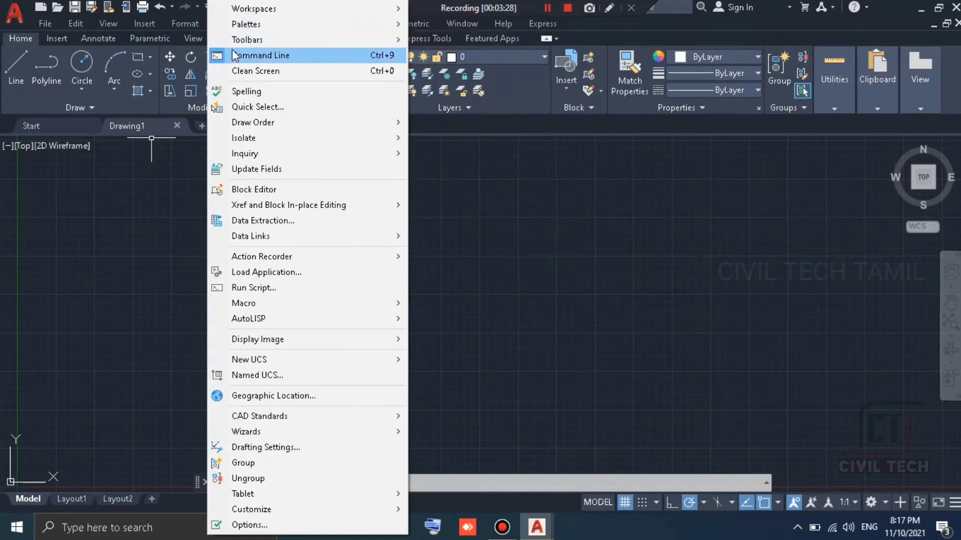
{"action": "mouse_move", "coordinate": [248, 40]}
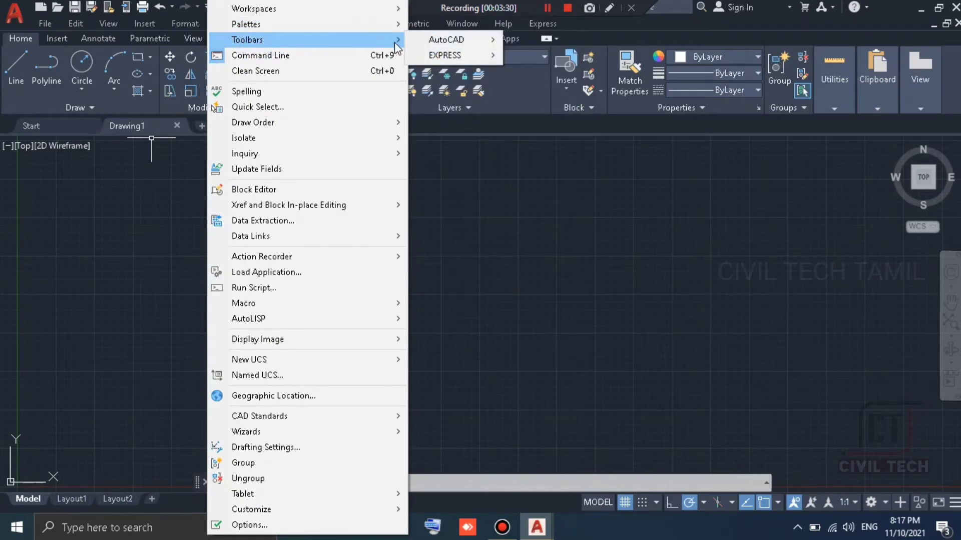
{"action": "mouse_move", "coordinate": [446, 39]}
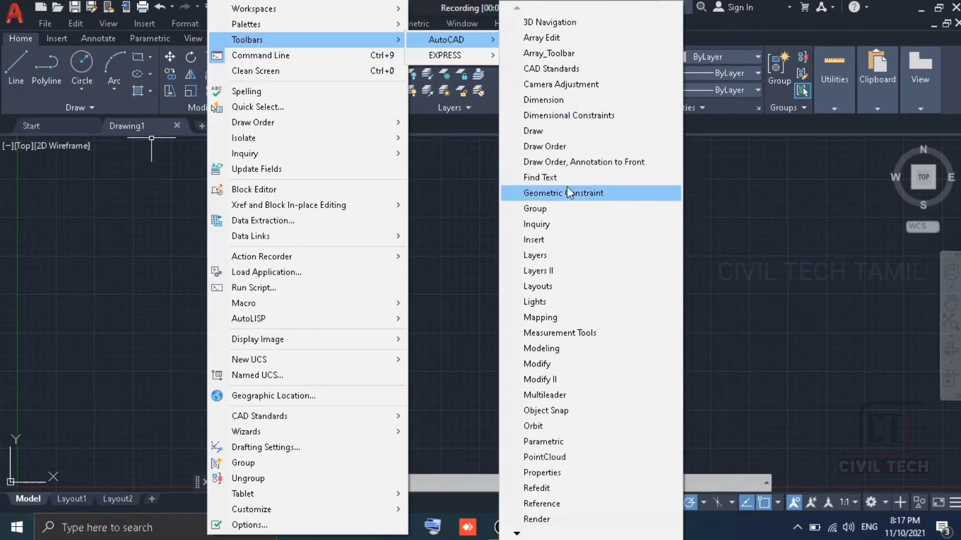
{"action": "left_click", "coordinate": [534, 130]}
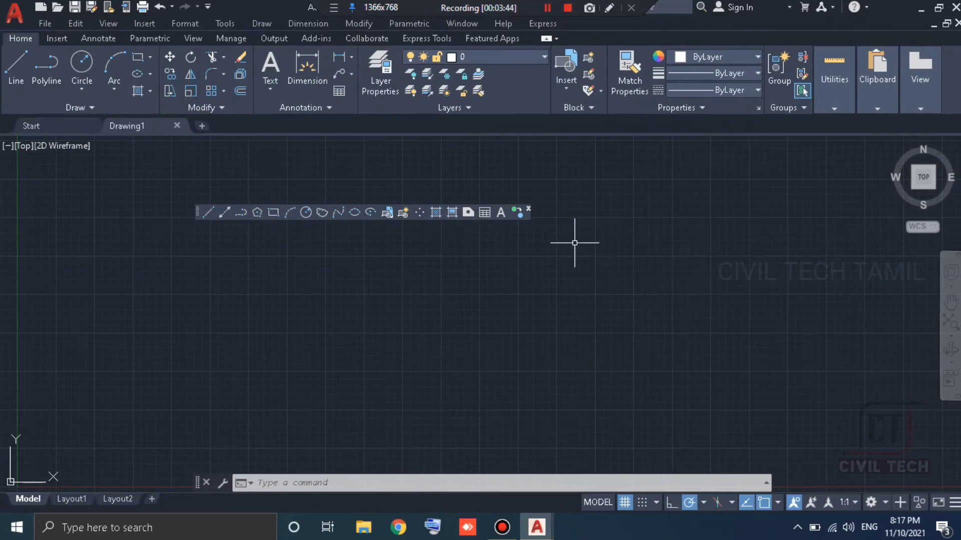
{"action": "left_click_drag", "start_coordinate": [198, 215], "coordinate": [197, 213]}
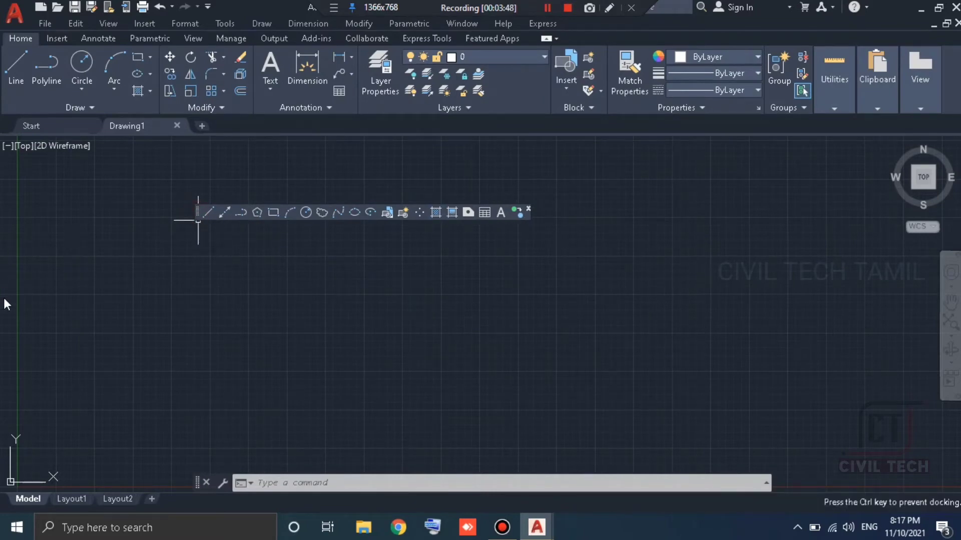
{"action": "left_click_drag", "start_coordinate": [4, 300], "coordinate": [4, 300]}
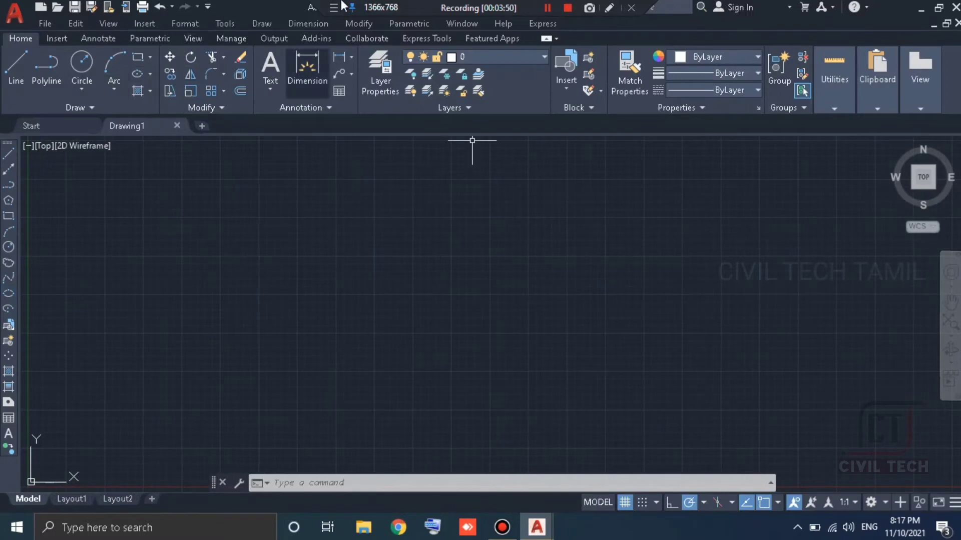
- Cancel a stray selection, turn on the Modify toolbar, and dock it vertically at the right edge
{"action": "left_click", "coordinate": [225, 24]}
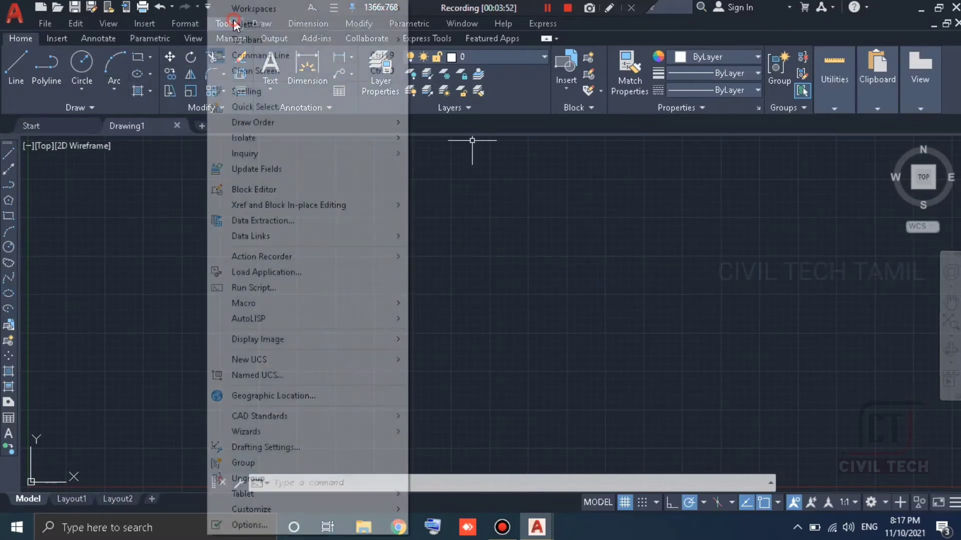
{"action": "left_click", "coordinate": [142, 195]}
{"action": "left_click", "coordinate": [64, 170]}
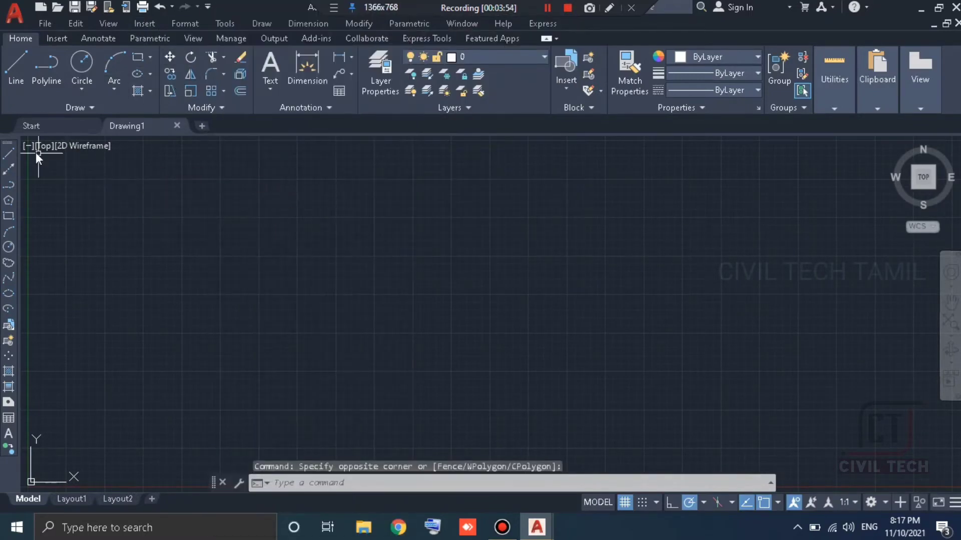
{"action": "right_click", "coordinate": [8, 143]}
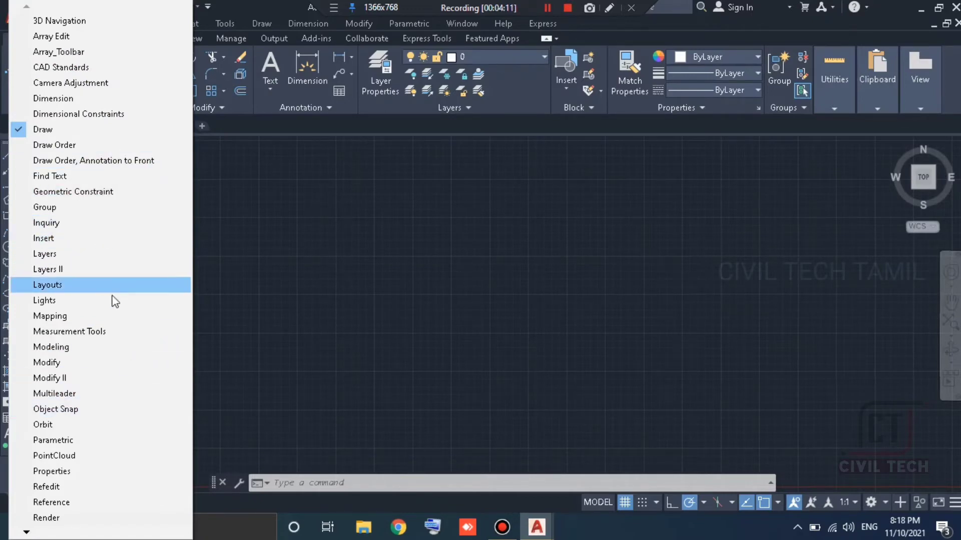
{"action": "left_click", "coordinate": [87, 368]}
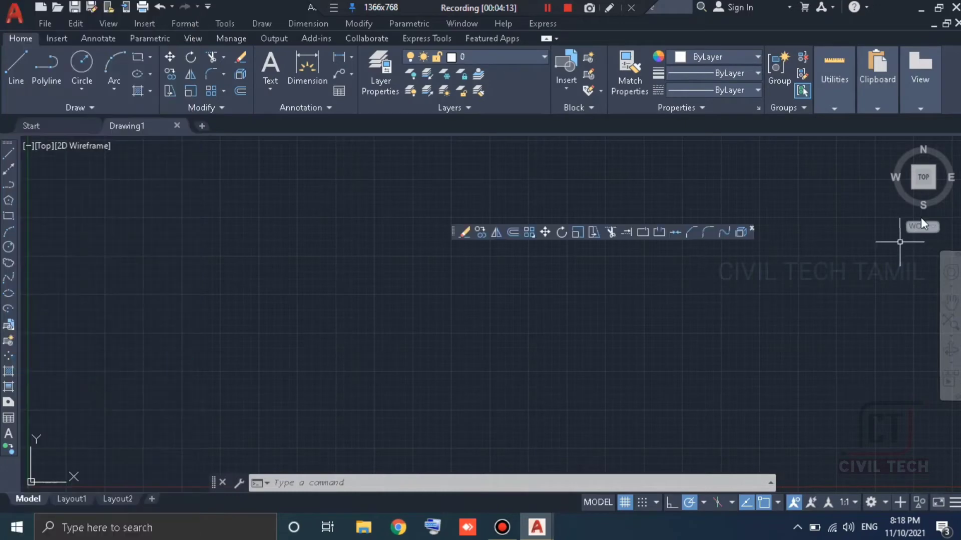
{"action": "left_click_drag", "start_coordinate": [453, 236], "coordinate": [898, 267]}
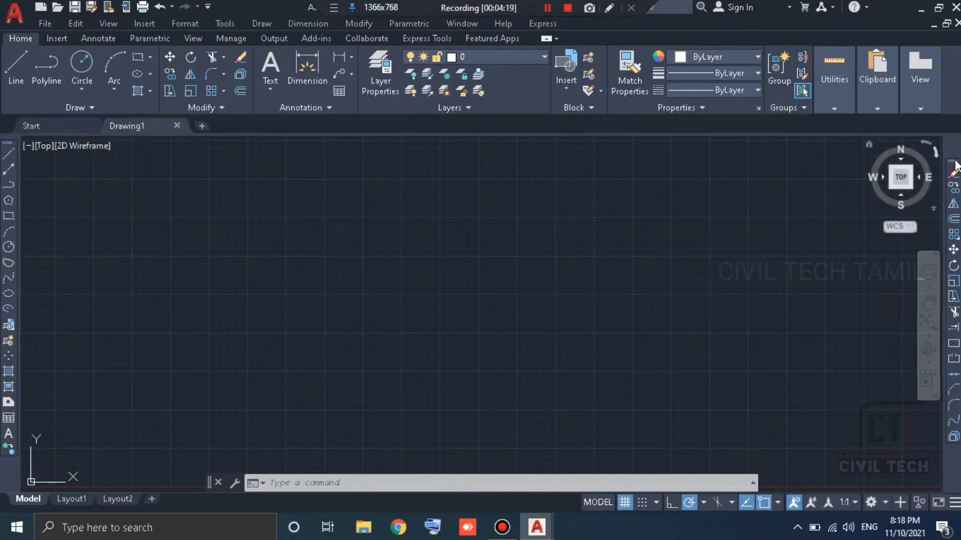
{"action": "left_click_drag", "start_coordinate": [956, 166], "coordinate": [956, 147]}
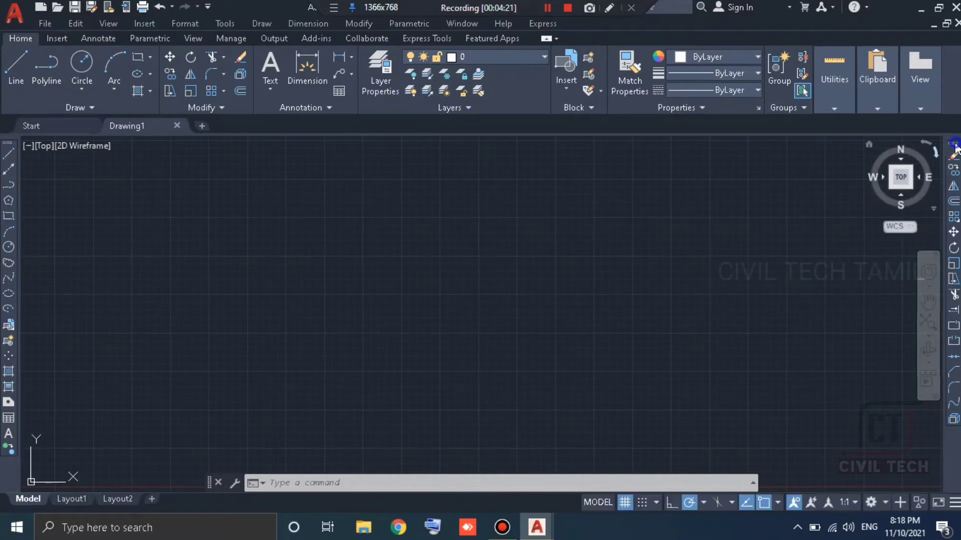
- Turn on the Layers toolbar and dock it at the top of the drawing area
{"action": "right_click", "coordinate": [954, 146]}
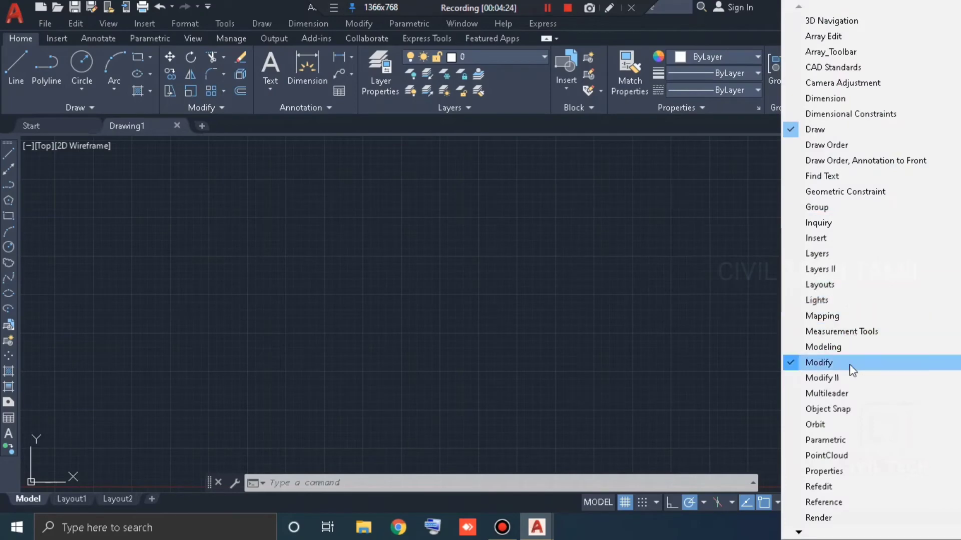
{"action": "left_click", "coordinate": [840, 255]}
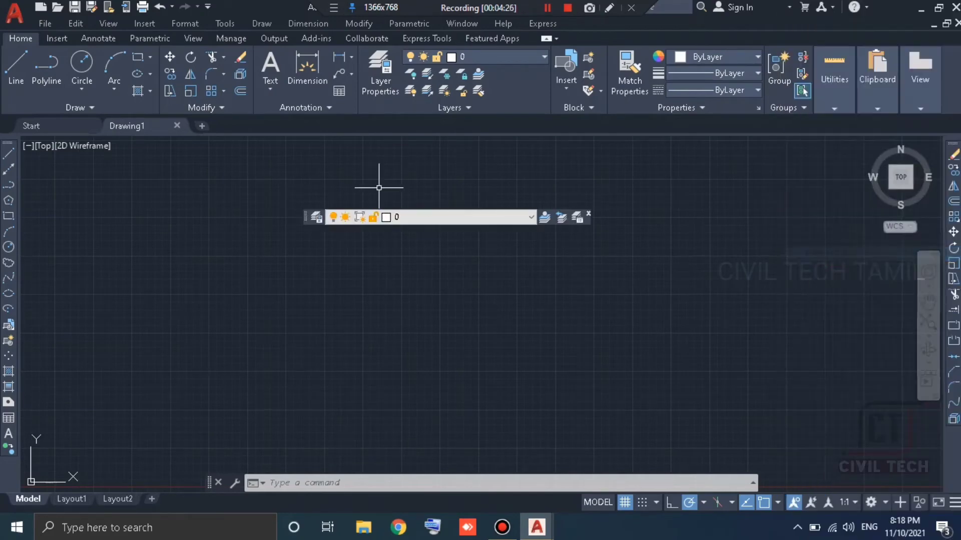
{"action": "left_click_drag", "start_coordinate": [307, 220], "coordinate": [331, 131]}
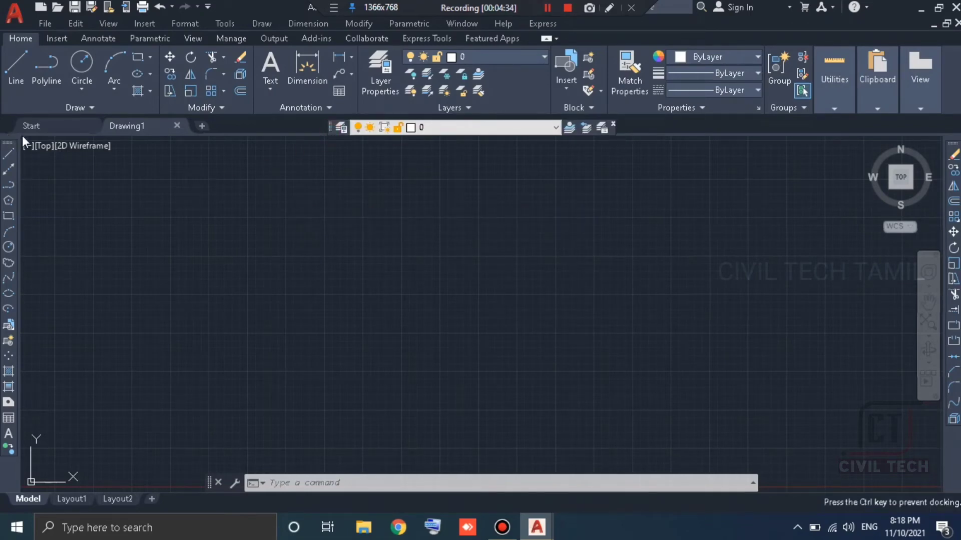
{"action": "mouse_move", "coordinate": [14, 134]}
{"action": "left_mouse_down"}
{"action": "mouse_move", "coordinate": [1, 132]}
{"action": "mouse_move", "coordinate": [10, 144]}
{"action": "left_mouse_up"}
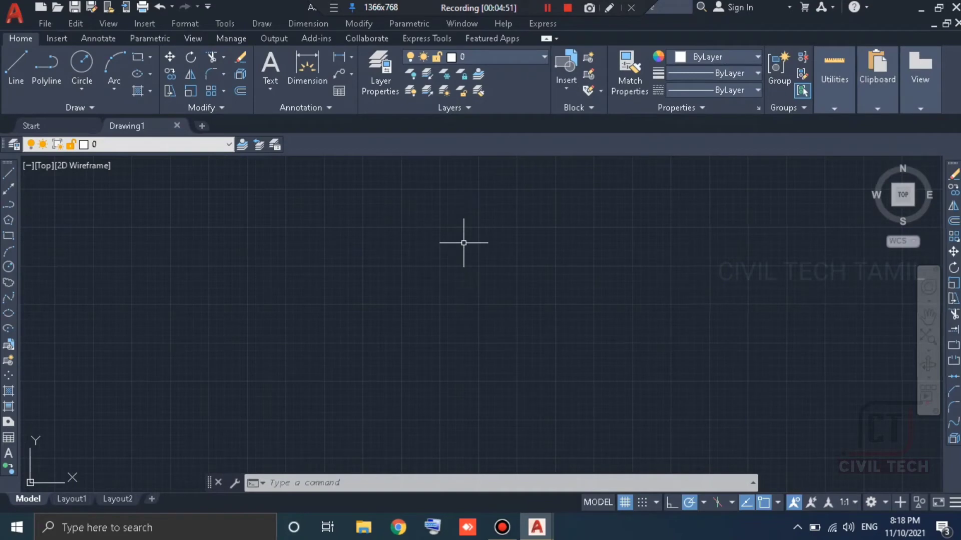
- Close the ribbon with the RIBBONCLOSE command
{"action": "type", "text": "RIBBON"}
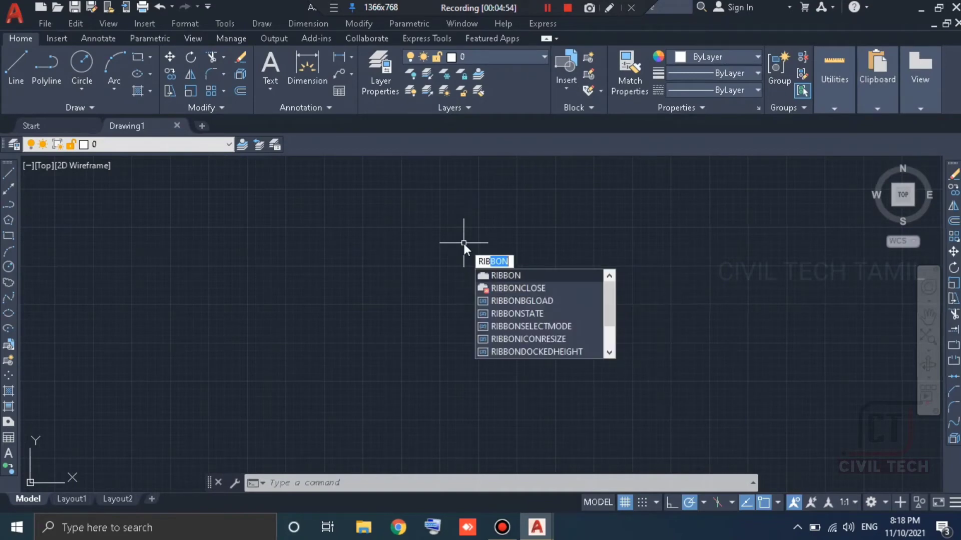
{"action": "key", "text": "Down"}
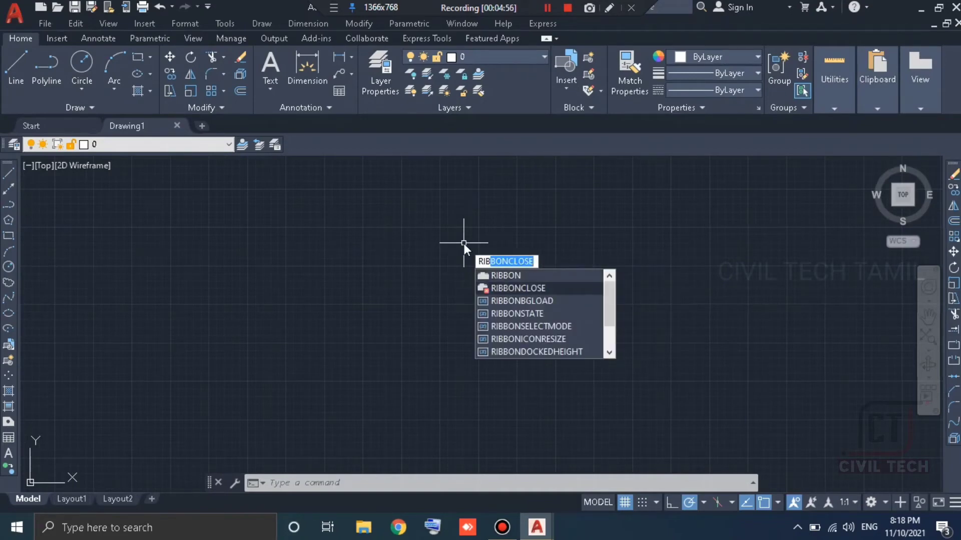
{"action": "key", "text": "Return"}
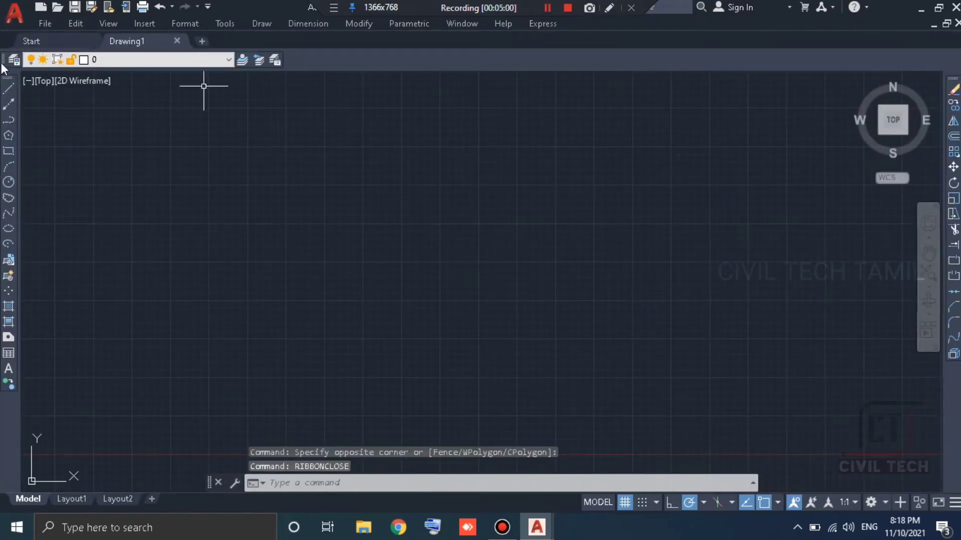
- Turn on the Multileader toolbar and dock it in the top toolbar row
{"action": "right_click", "coordinate": [2, 64]}
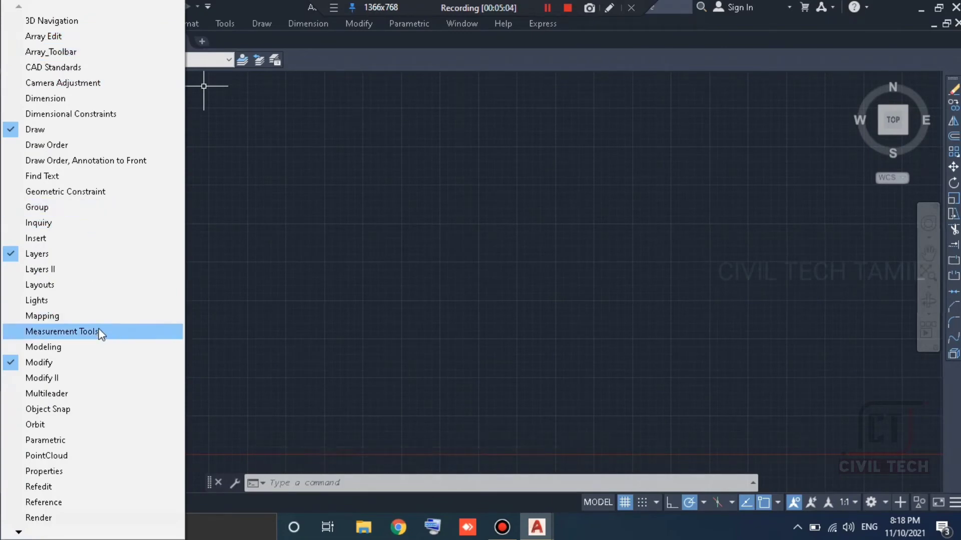
{"action": "left_click", "coordinate": [71, 393]}
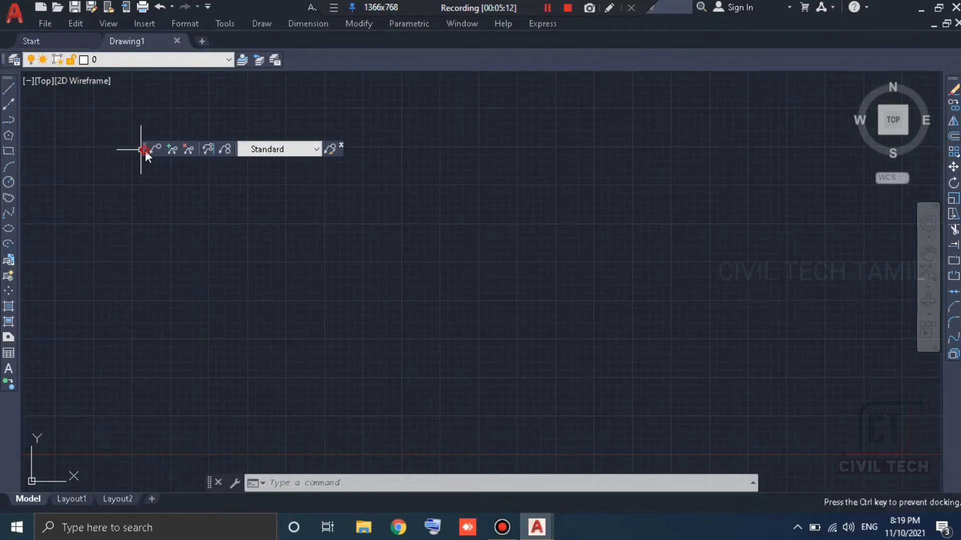
{"action": "left_click_drag", "start_coordinate": [144, 151], "coordinate": [749, 60]}
- Turn on the Standard toolbar so it docks at the start of the top row
{"action": "left_click", "coordinate": [380, 185]}
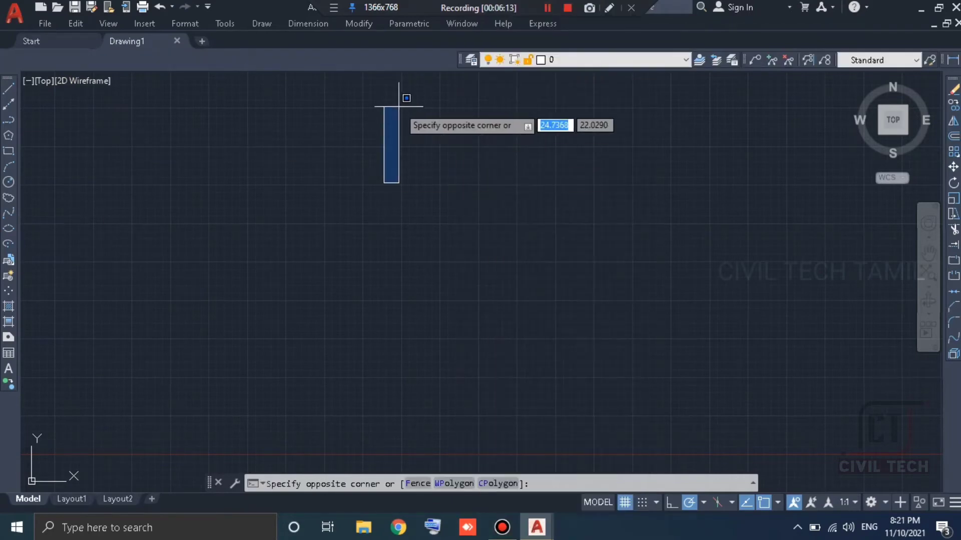
{"action": "right_click", "coordinate": [462, 58]}
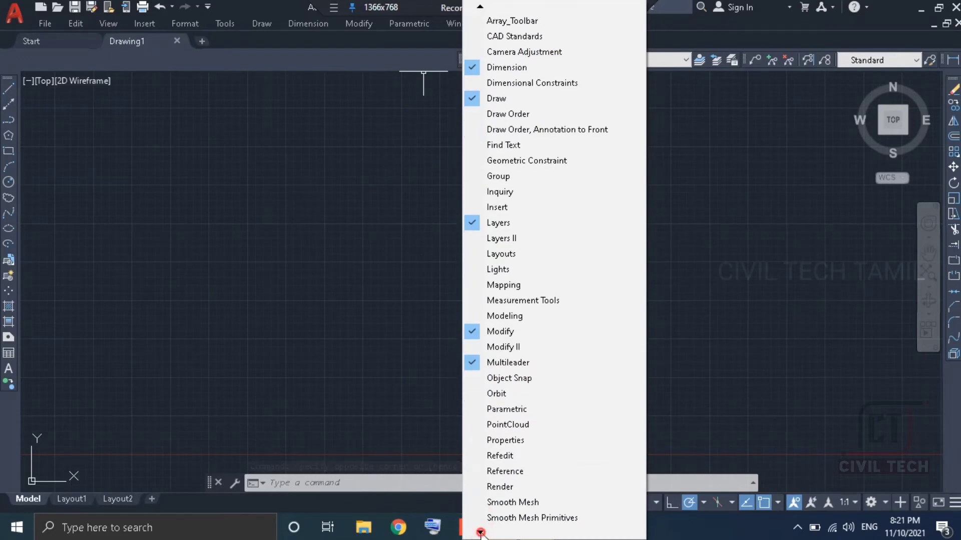
{"action": "mouse_move", "coordinate": [479, 532]}
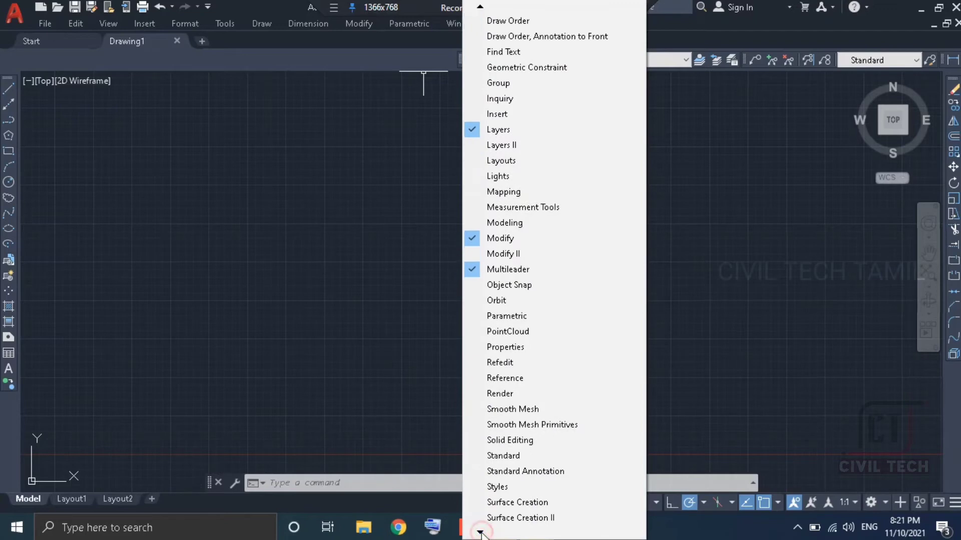
{"action": "left_click", "coordinate": [520, 462]}
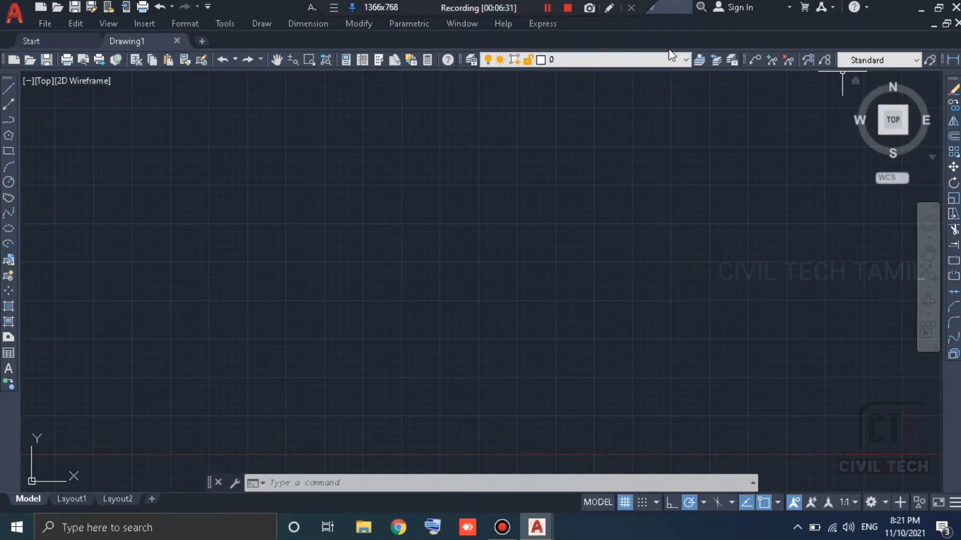
- Move the Multileader toolbar into a second docked row and add the Properties toolbar
{"action": "left_click_drag", "start_coordinate": [744, 59], "coordinate": [314, 170]}
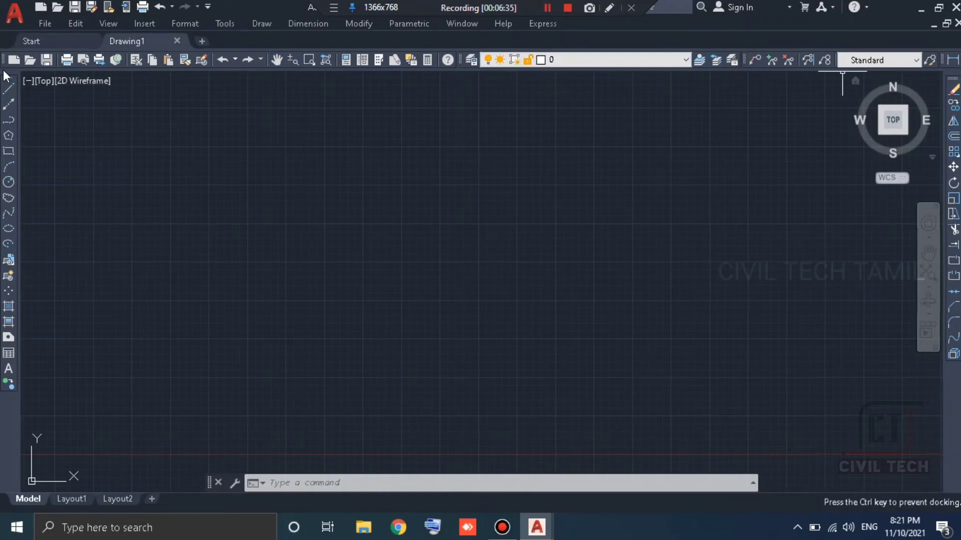
{"action": "left_click_drag", "start_coordinate": [6, 75], "coordinate": [7, 78]}
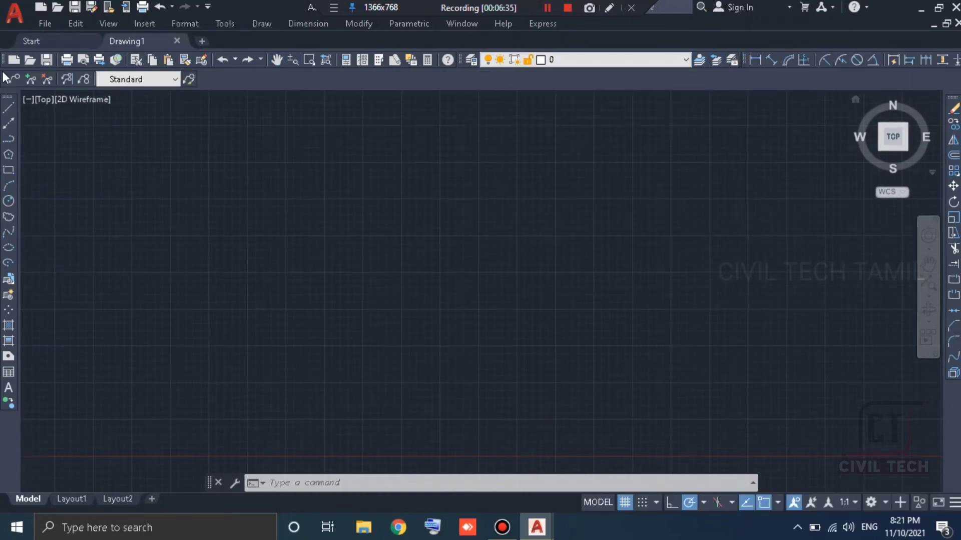
{"action": "right_click", "coordinate": [743, 59]}
{"action": "left_click", "coordinate": [526, 473]}
{"action": "left_click", "coordinate": [731, 156]}
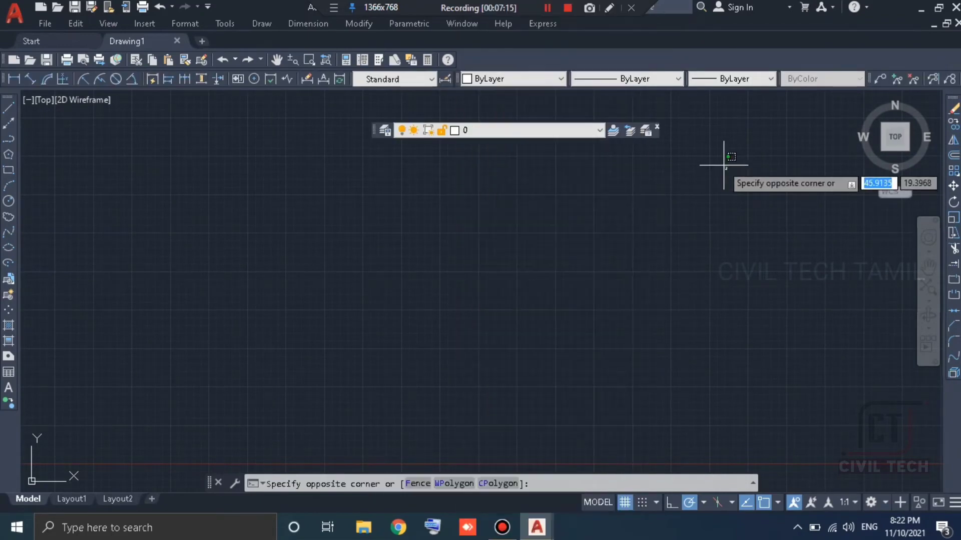
- Check the ByLayer colour, linetype and lineweight lists without changing anything
{"action": "left_click", "coordinate": [508, 80]}
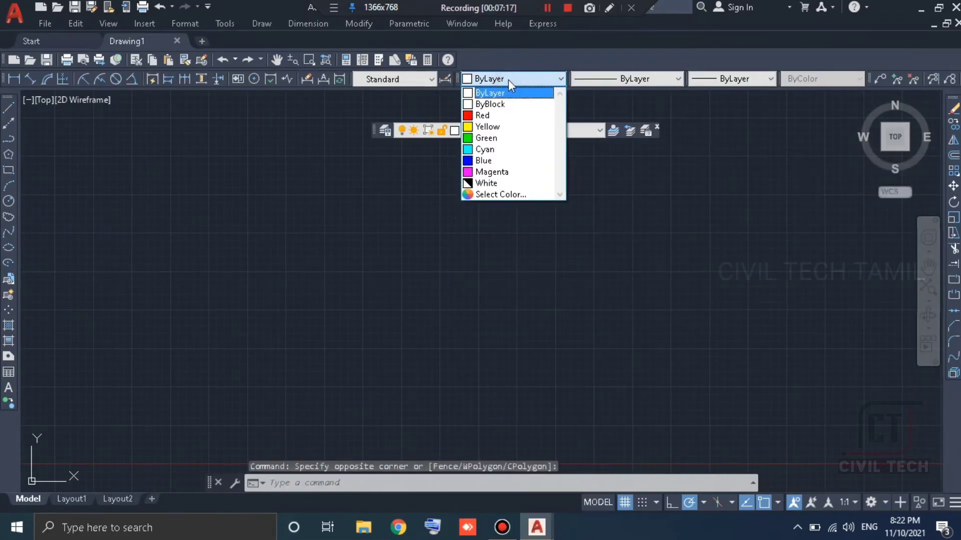
{"action": "left_click", "coordinate": [621, 80]}
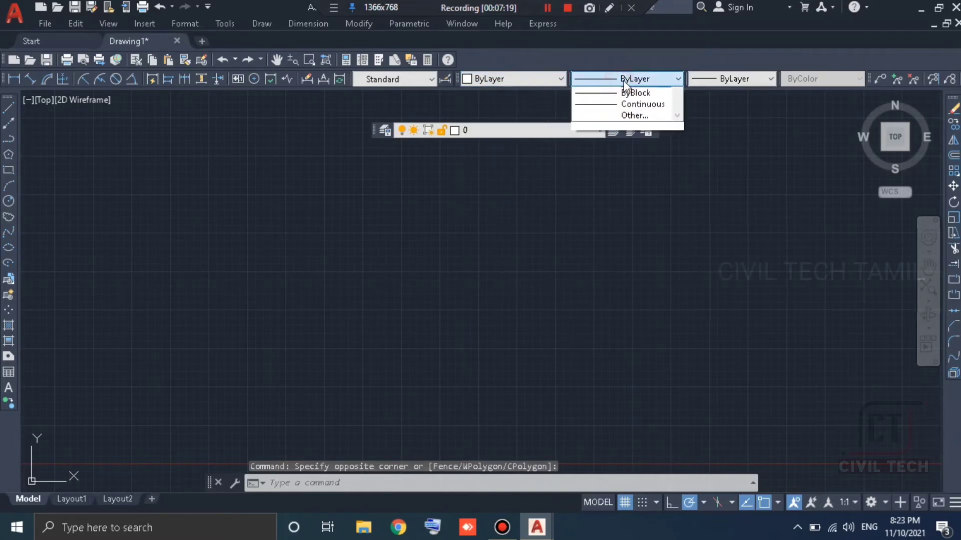
{"action": "left_click", "coordinate": [710, 79]}
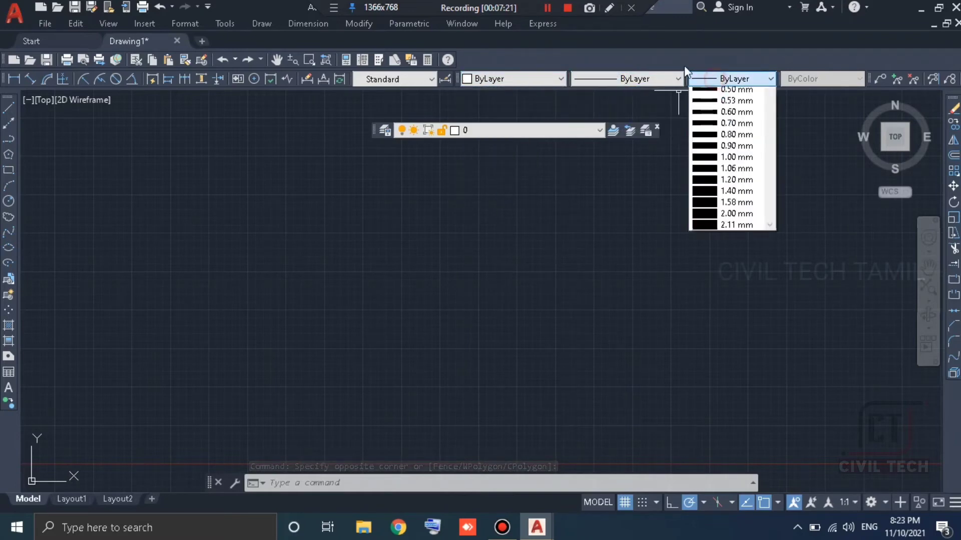
{"action": "left_click", "coordinate": [638, 79]}
{"action": "left_click", "coordinate": [638, 79]}
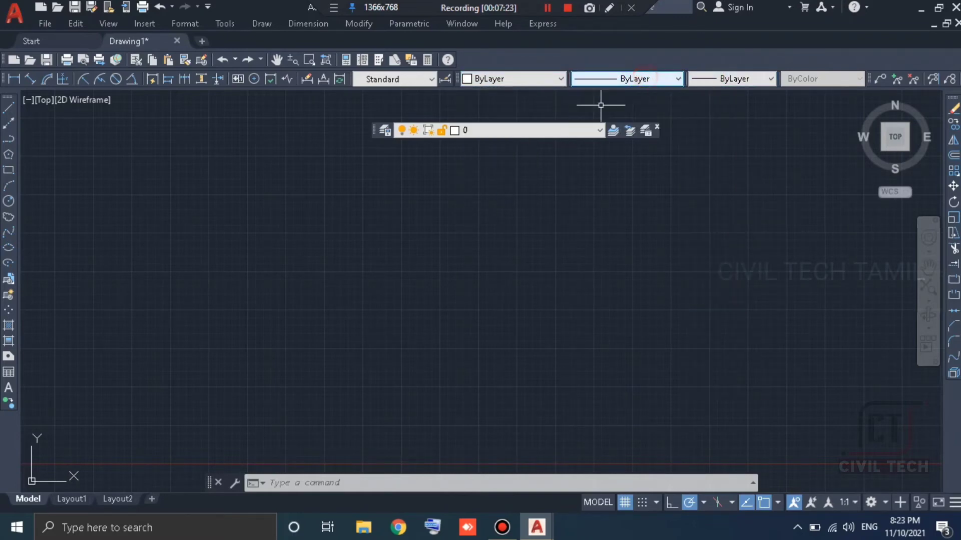
- Dock the floating Layers and styles toolbars into the top toolbar row
{"action": "left_click_drag", "start_coordinate": [371, 131], "coordinate": [449, 75]}
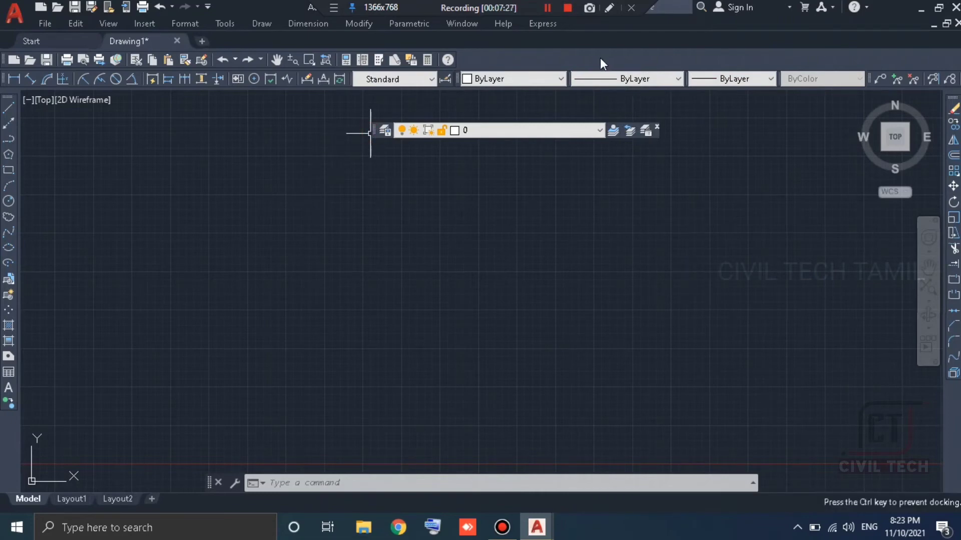
{"action": "left_click_drag", "start_coordinate": [603, 61], "coordinate": [600, 60]}
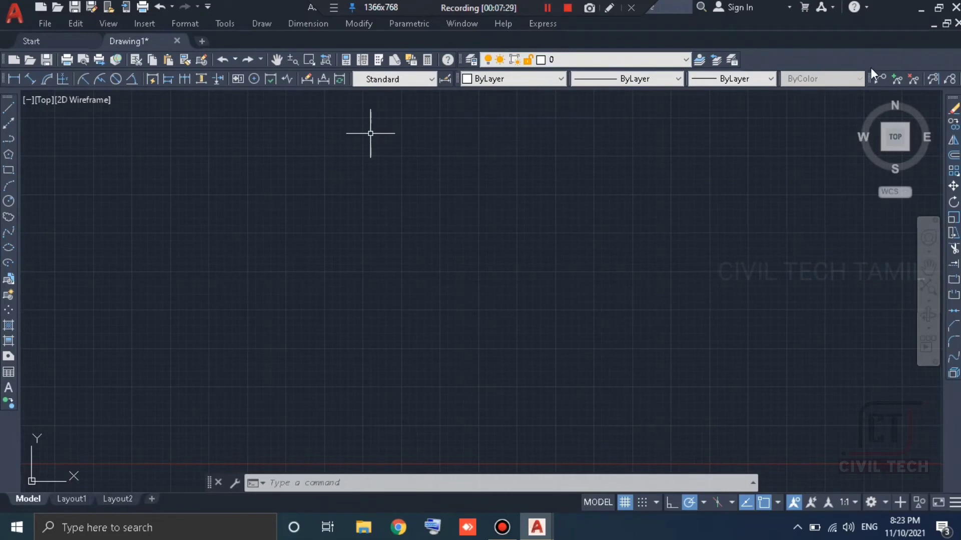
{"action": "left_click_drag", "start_coordinate": [870, 77], "coordinate": [871, 80]}
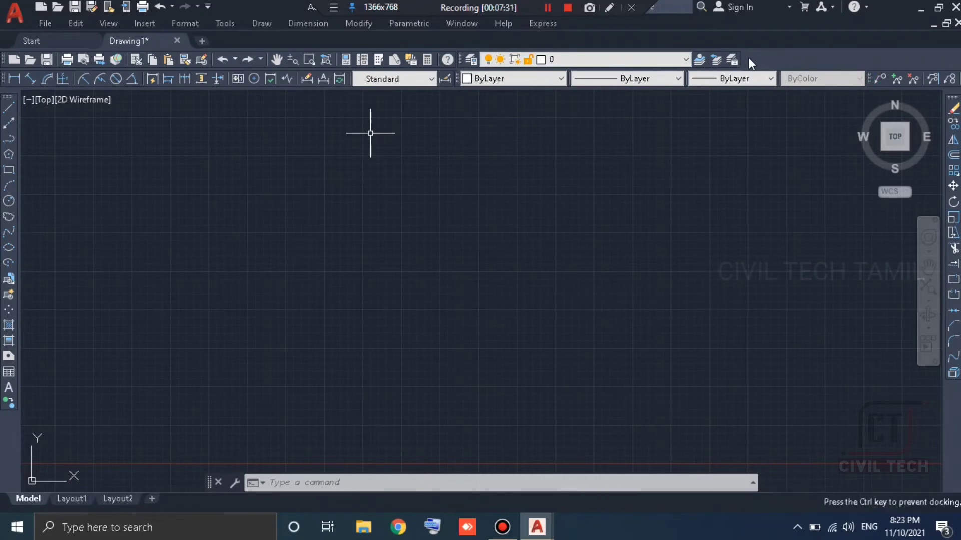
{"action": "left_click_drag", "start_coordinate": [748, 60], "coordinate": [750, 60]}
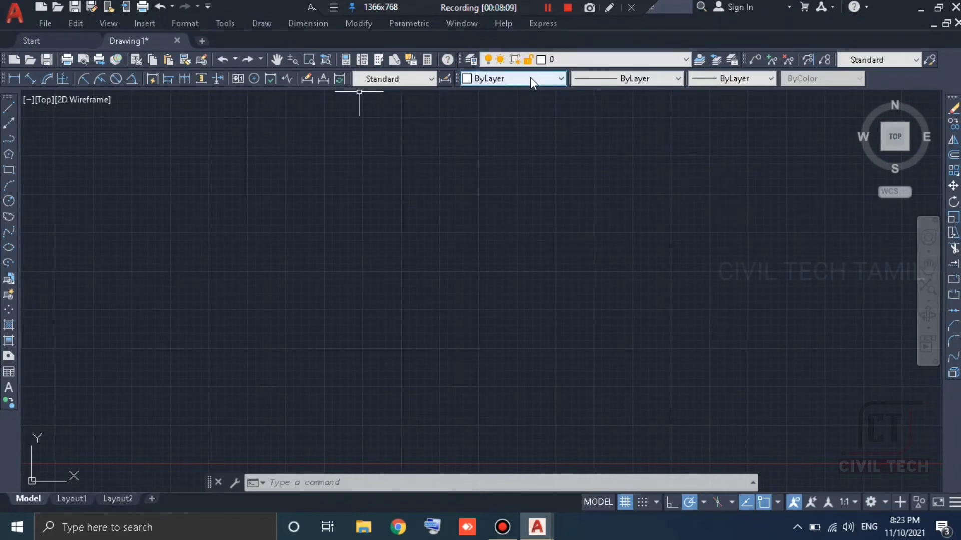
{"action": "left_click", "coordinate": [547, 8]}
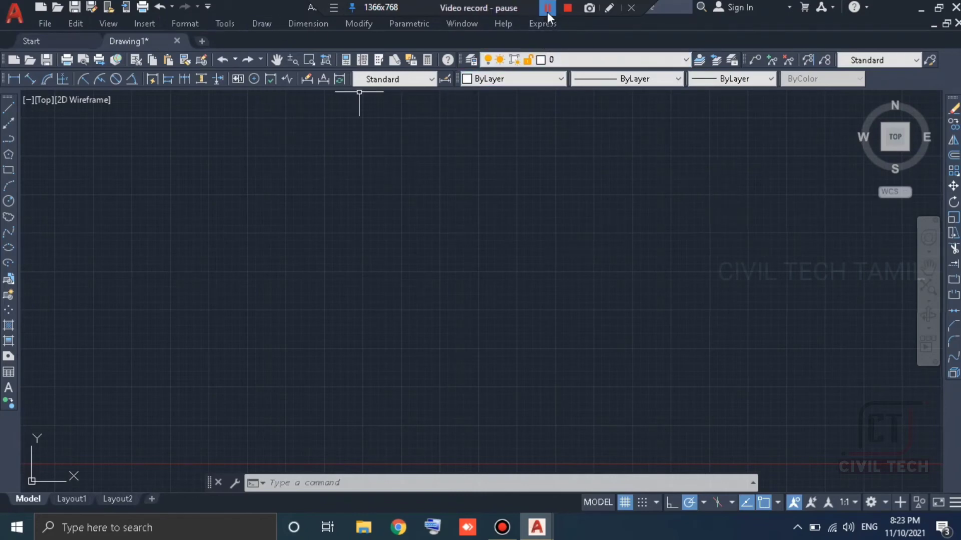
{"action": "left_click", "coordinate": [546, 11]}
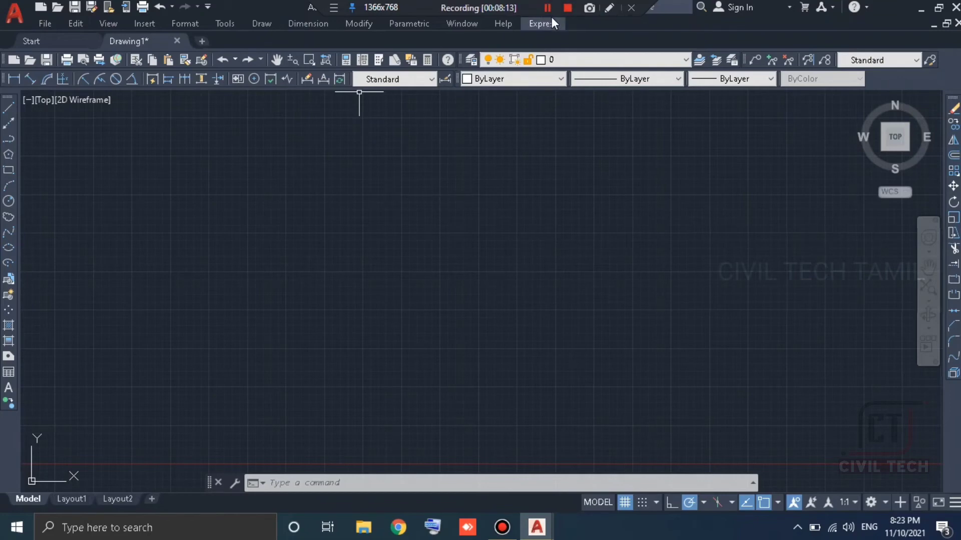
{"action": "left_click", "coordinate": [548, 9]}
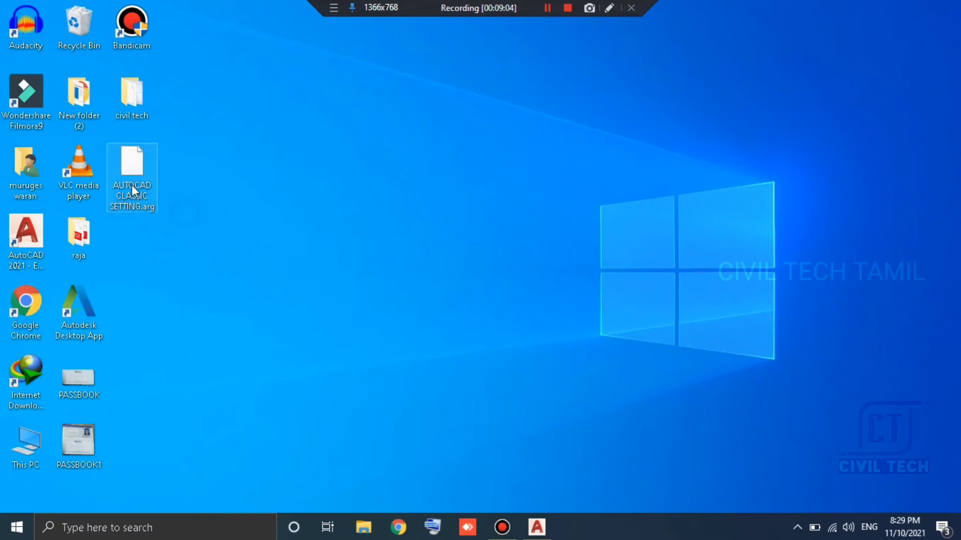
- Clear the desktop selection and relaunch AutoCAD 2021 from its desktop shortcut
{"action": "left_click", "coordinate": [189, 182]}
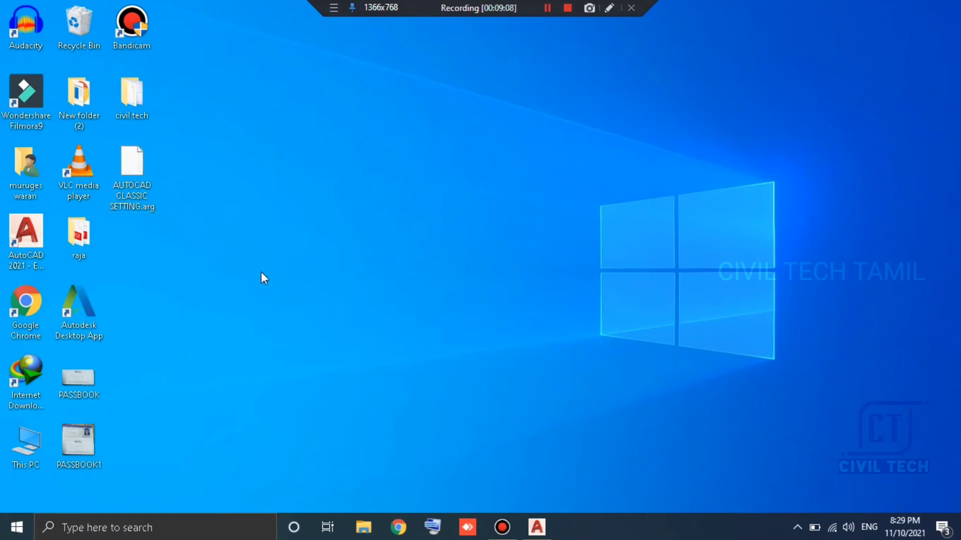
{"action": "left_click", "coordinate": [36, 242]}
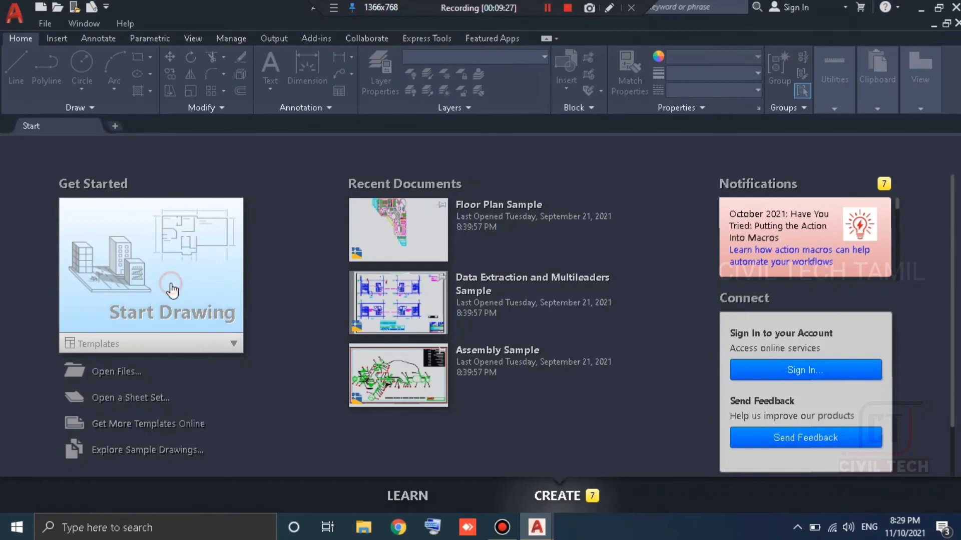
- Start a new blank Drawing1 and bring up the drawing-area shortcut menu
{"action": "left_click", "coordinate": [173, 291]}
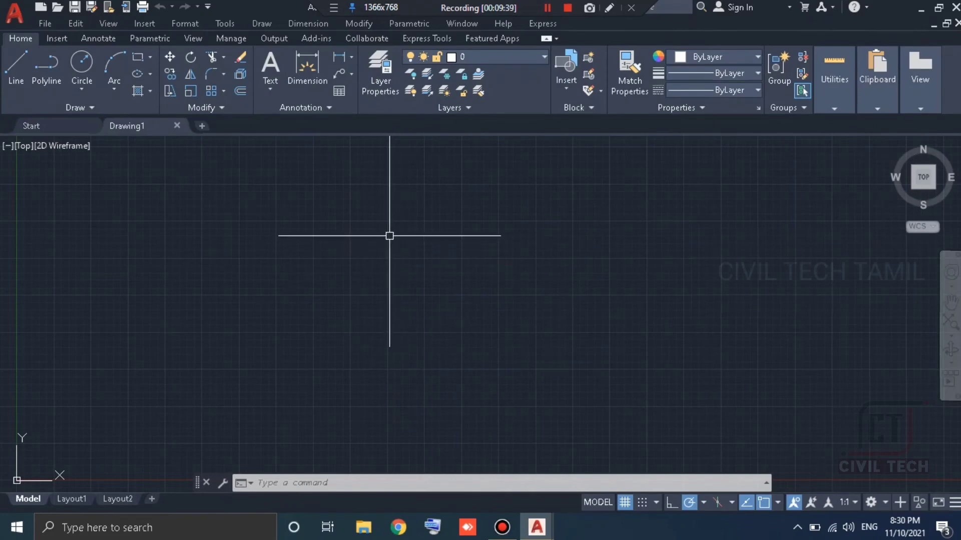
{"action": "right_click", "coordinate": [392, 233]}
{"action": "mouse_move", "coordinate": [436, 263]}
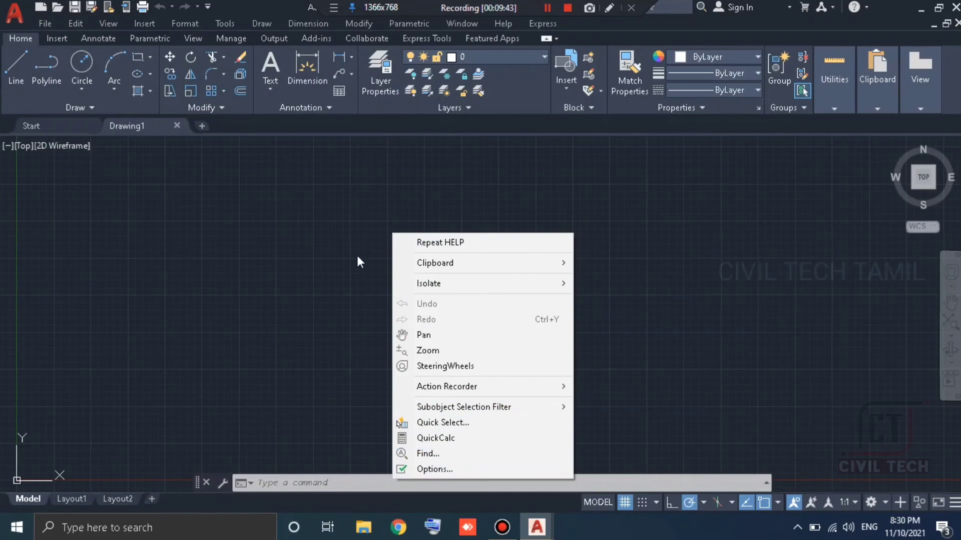
- In Options, go to the Profiles tab and browse the Desktop to import a profile
{"action": "left_click", "coordinate": [435, 469]}
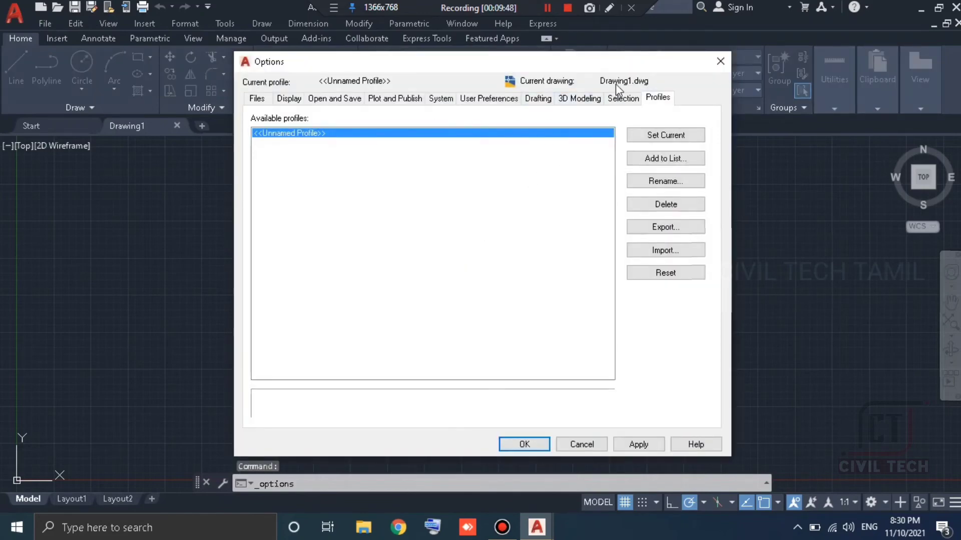
{"action": "left_click", "coordinate": [256, 98]}
{"action": "left_click", "coordinate": [289, 98]}
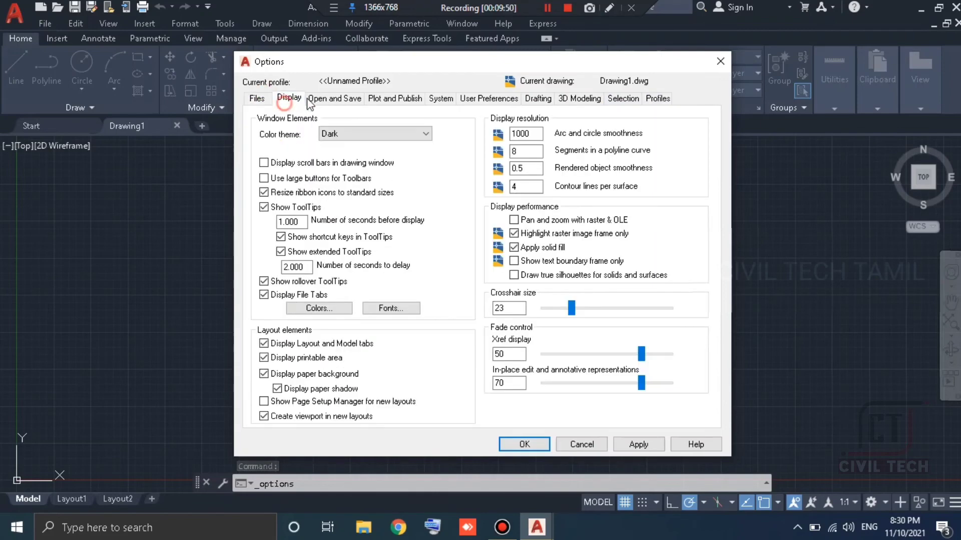
{"action": "left_click", "coordinate": [661, 100]}
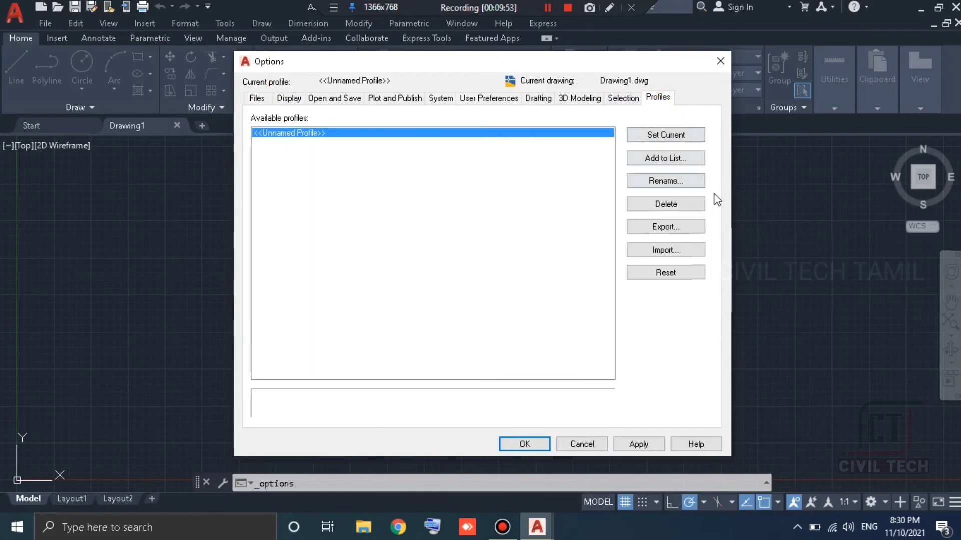
{"action": "left_click", "coordinate": [671, 255]}
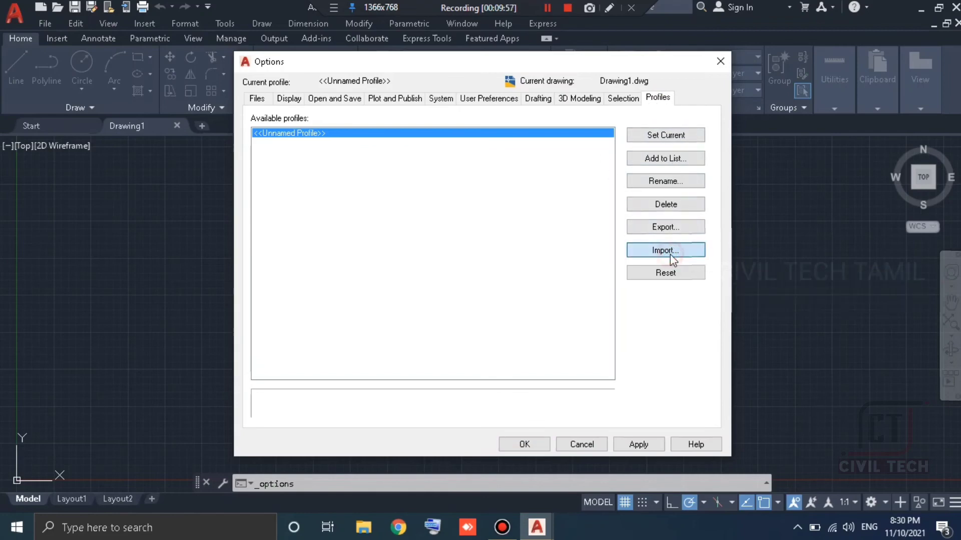
{"action": "left_click", "coordinate": [303, 231]}
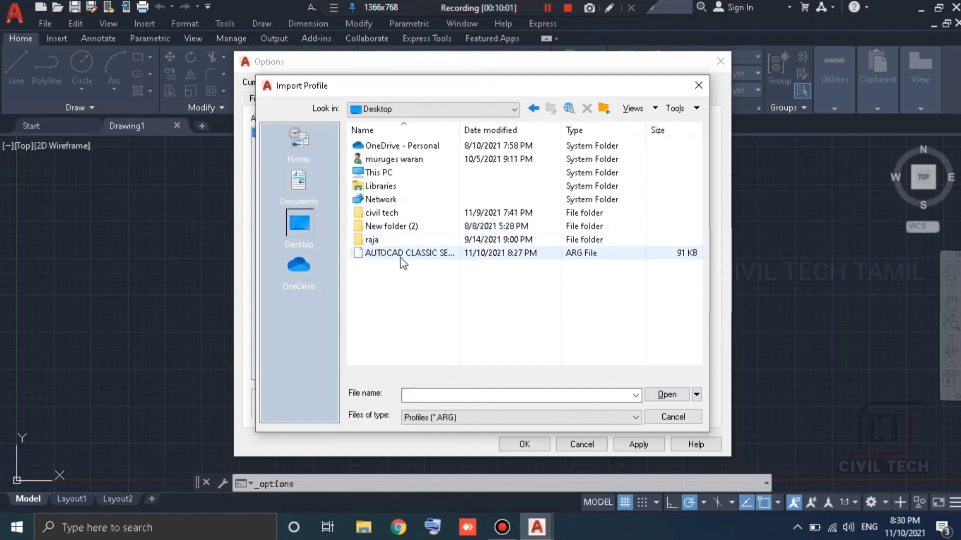
- Import the AUTOCAD CLASSIC SETTING.arg file from the Desktop as a new profile
{"action": "left_click", "coordinate": [403, 258]}
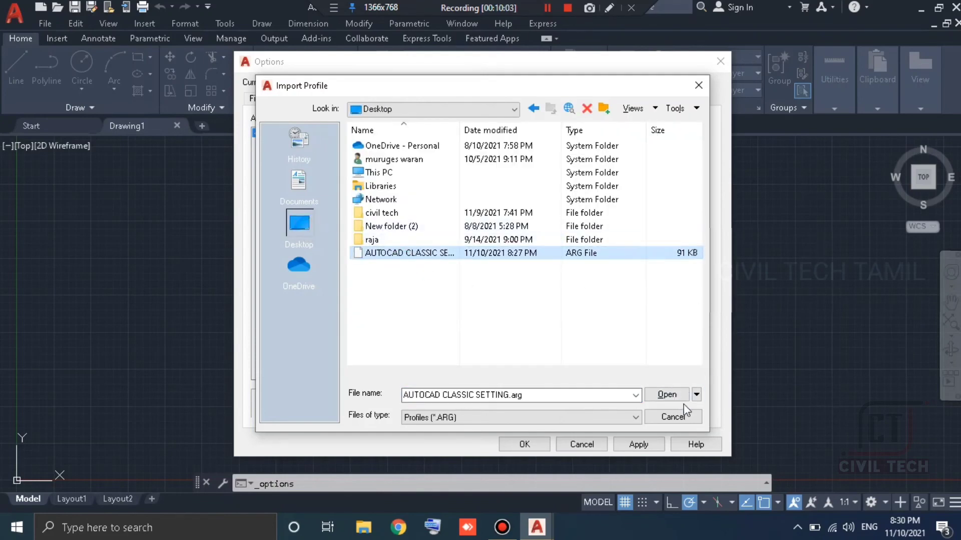
{"action": "left_click", "coordinate": [667, 396]}
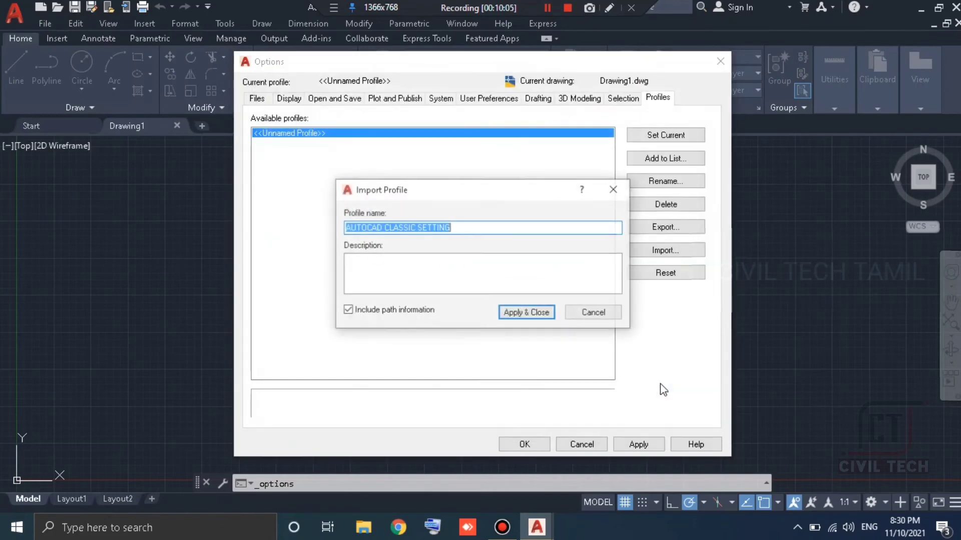
{"action": "left_click", "coordinate": [526, 314]}
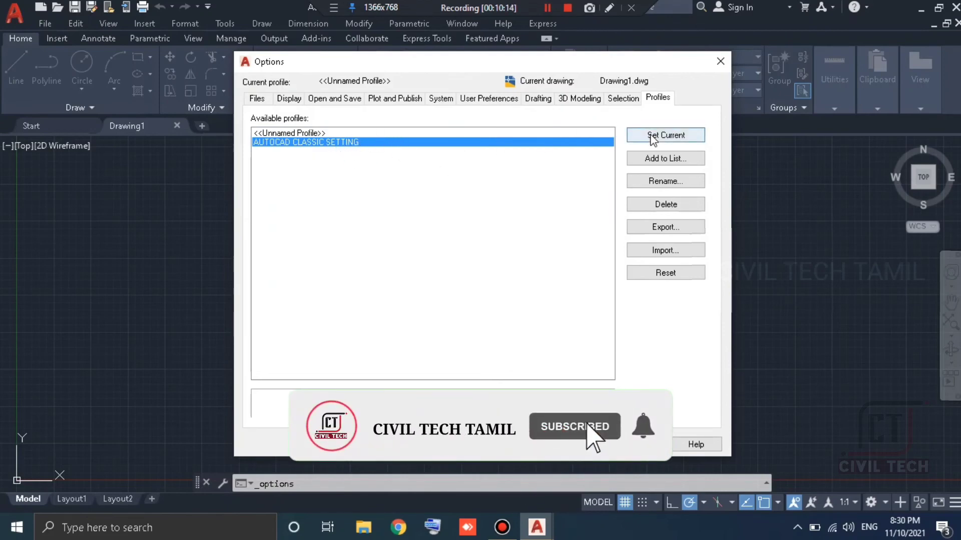
- Set AUTOCAD CLASSIC SETTING as the current profile and close Options with OK
{"action": "left_click", "coordinate": [656, 140]}
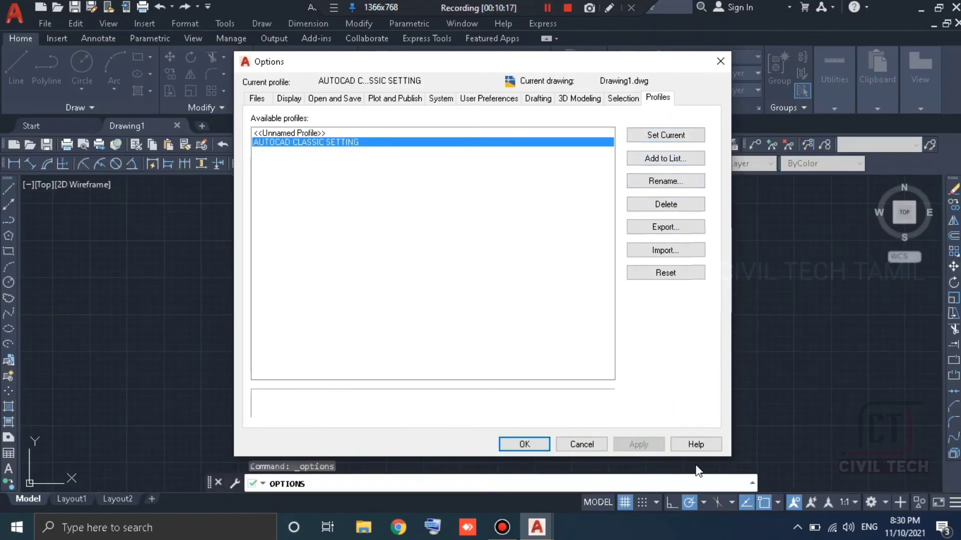
{"action": "left_click", "coordinate": [524, 443]}
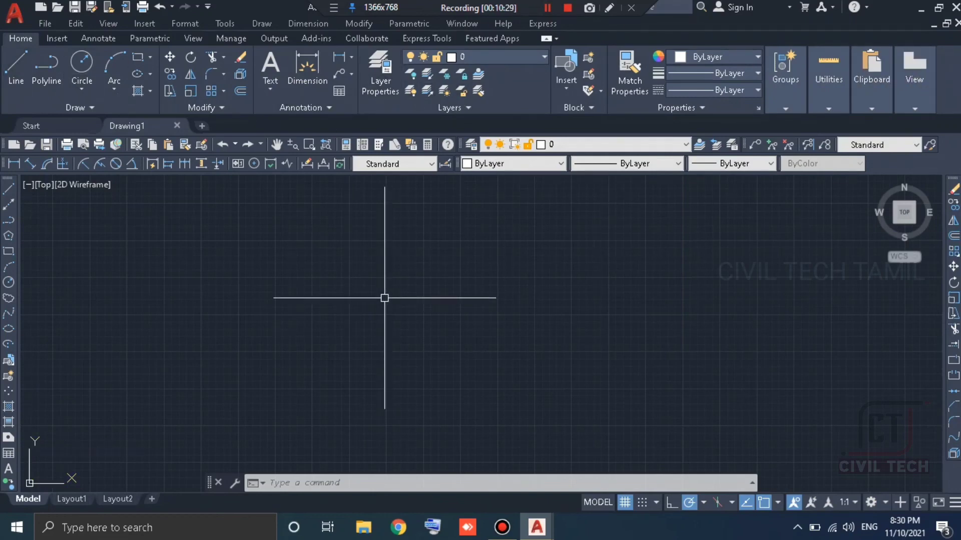
- Run RIBBONCLOSE from the command line to hide the ribbon
{"action": "type", "text": "R"}
{"action": "type", "text": "IBB"}
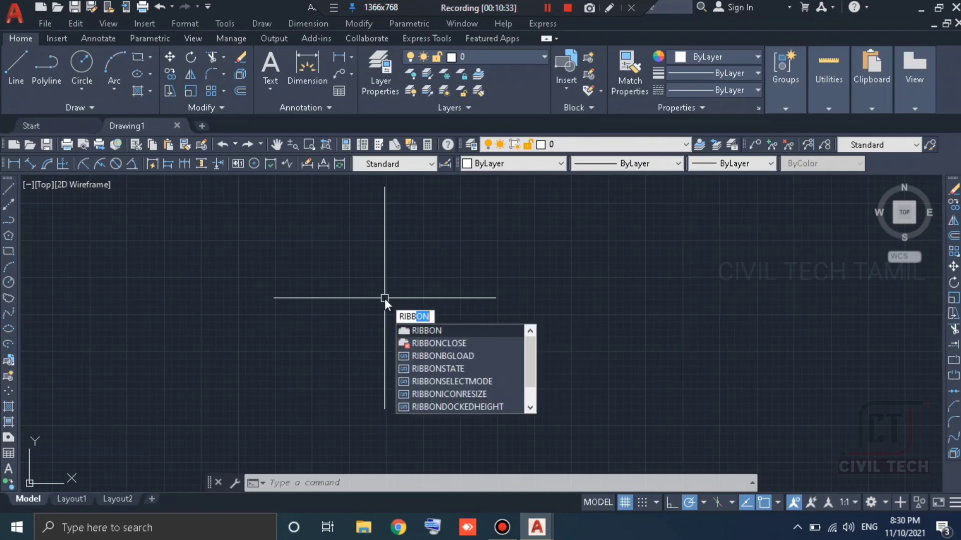
{"action": "key", "text": "Down"}
{"action": "key", "text": "Down"}
{"action": "key", "text": "Up"}
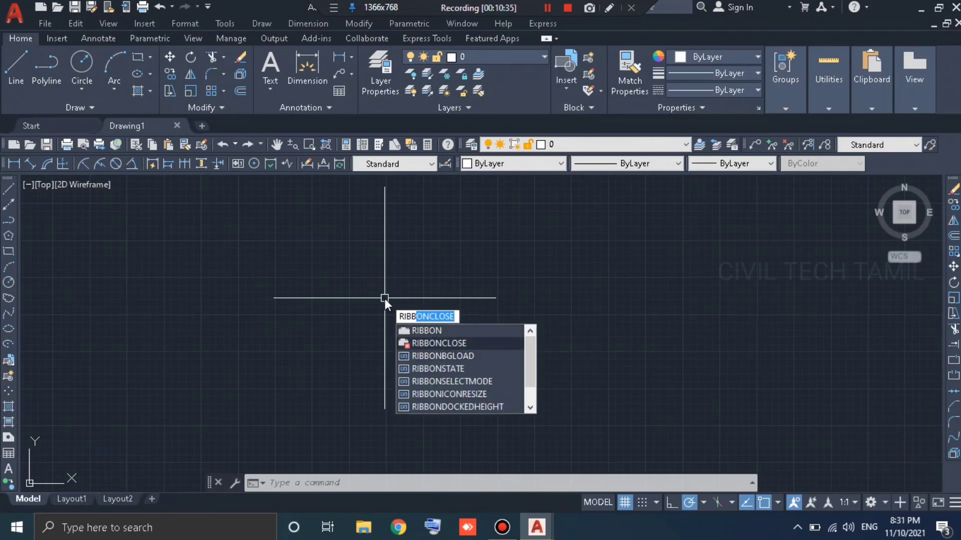
{"action": "key", "text": "Return"}
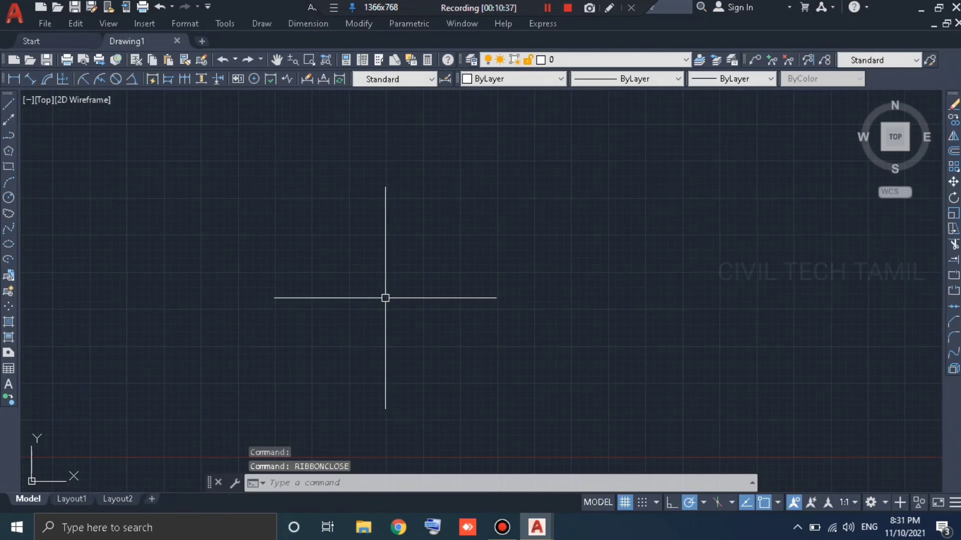